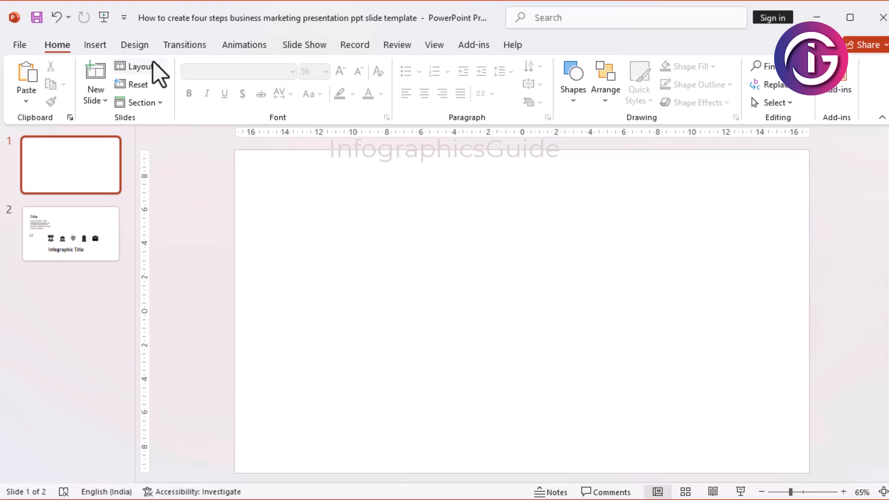
Step: Draw a circle about 4.6 cm wide near the lower-left corner of the blank slide
left_click(99, 48)
left_click(277, 86)
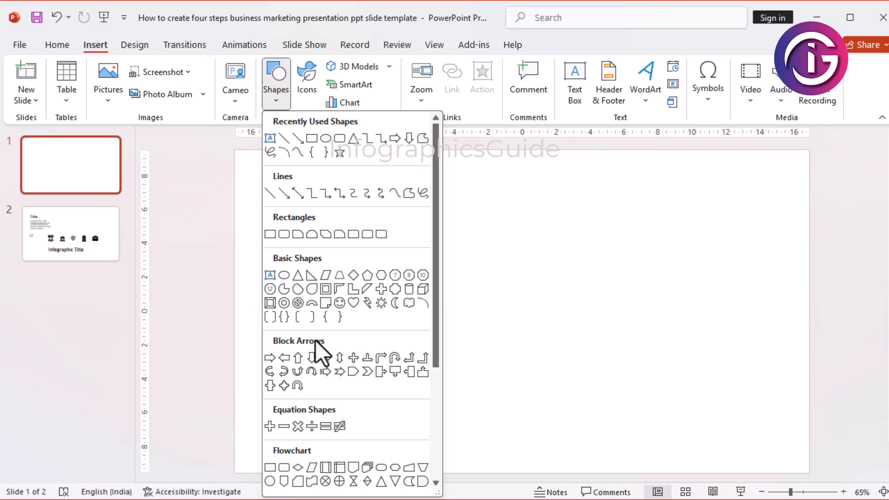
left_click(271, 482)
left_click_drag(302, 365, 372, 445)
left_click_drag(341, 395, 339, 376)
left_click(463, 390)
Step: Give the circle a red outline and no fill
double_click(357, 387)
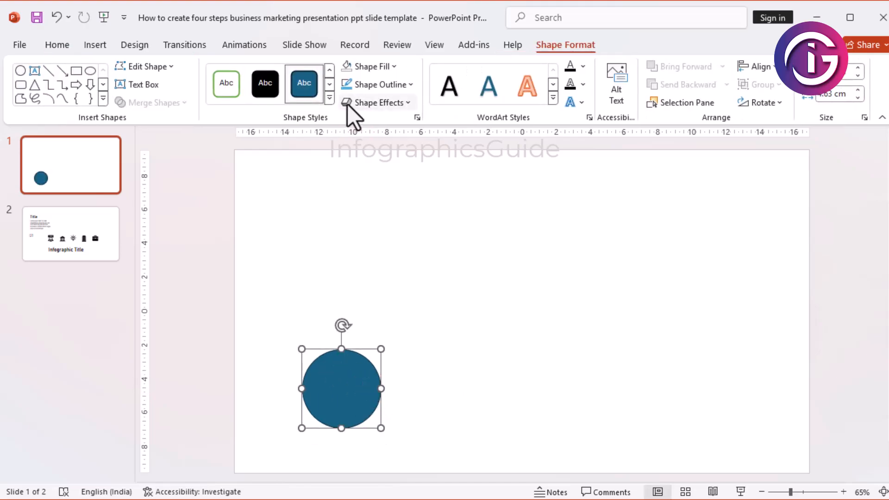
left_click(412, 85)
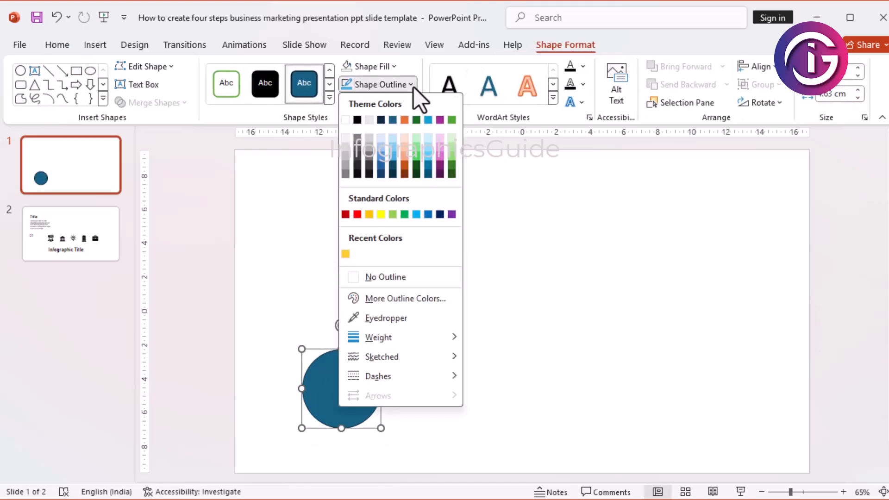
left_click(369, 214)
left_click(394, 67)
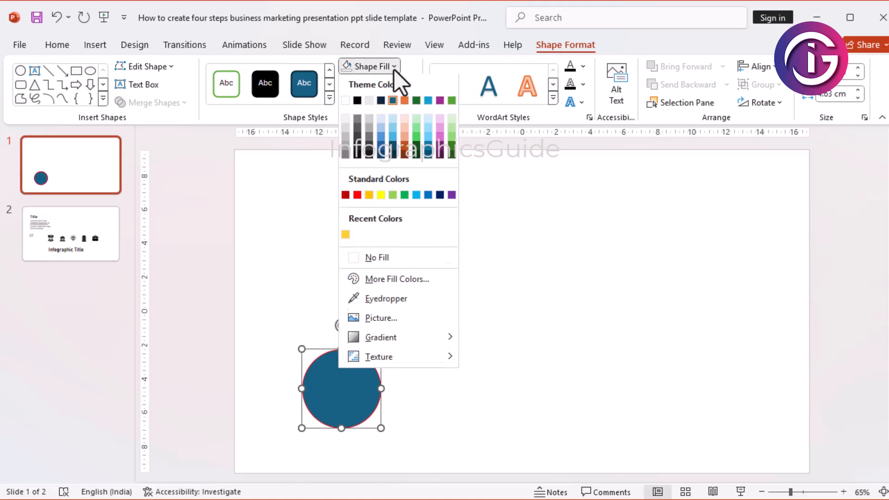
left_click(382, 253)
left_click(475, 291)
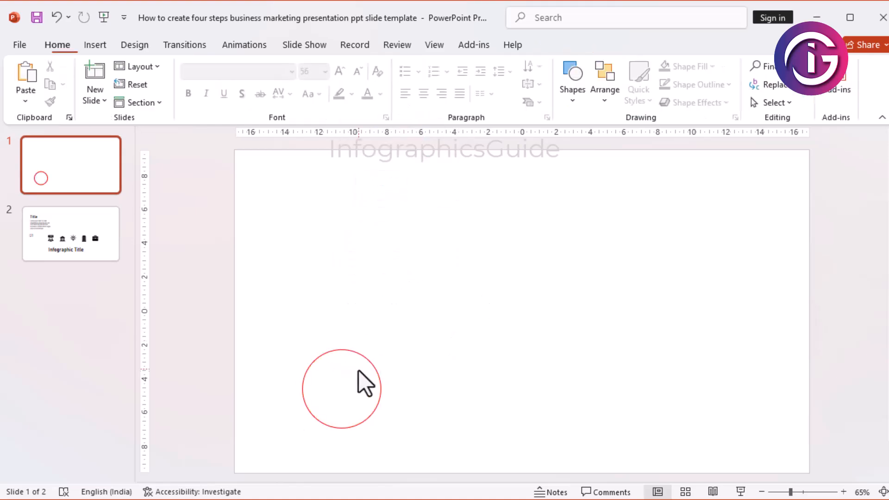
Step: Copy and paste the circle, then place the copies vertically aligned so that one partly overlaps the other from above
left_click(363, 359)
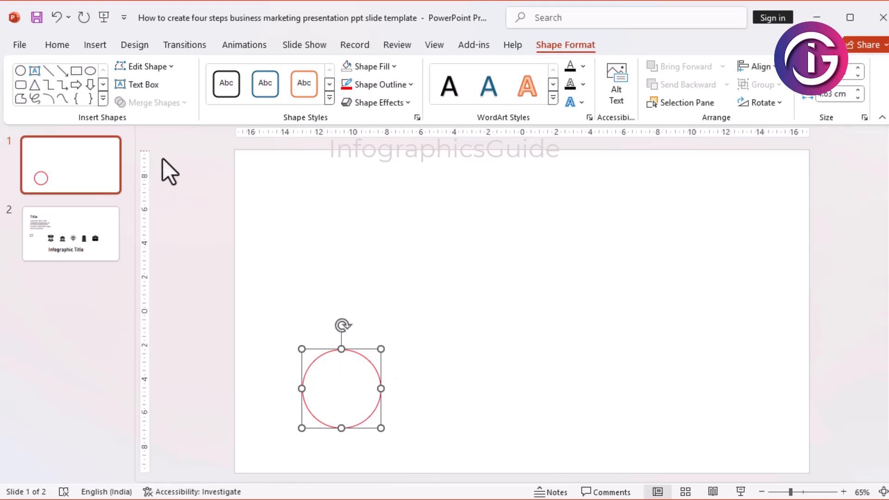
right_click(373, 366)
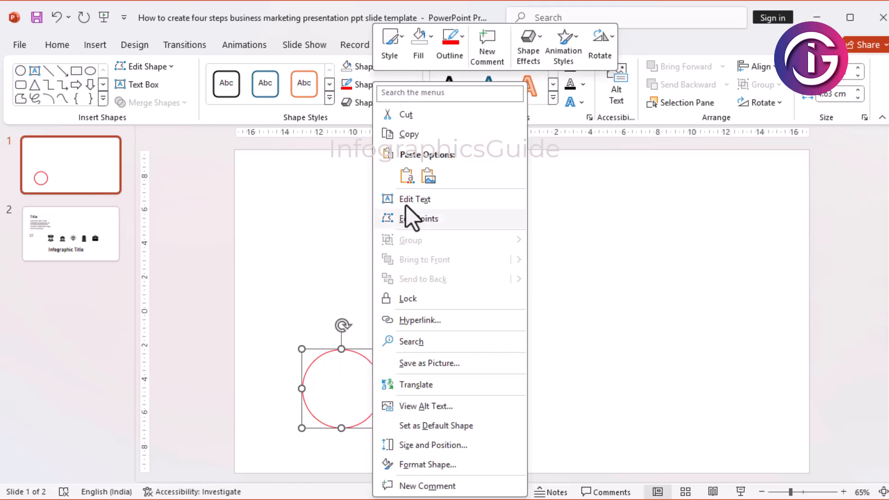
left_click(406, 133)
right_click(368, 362)
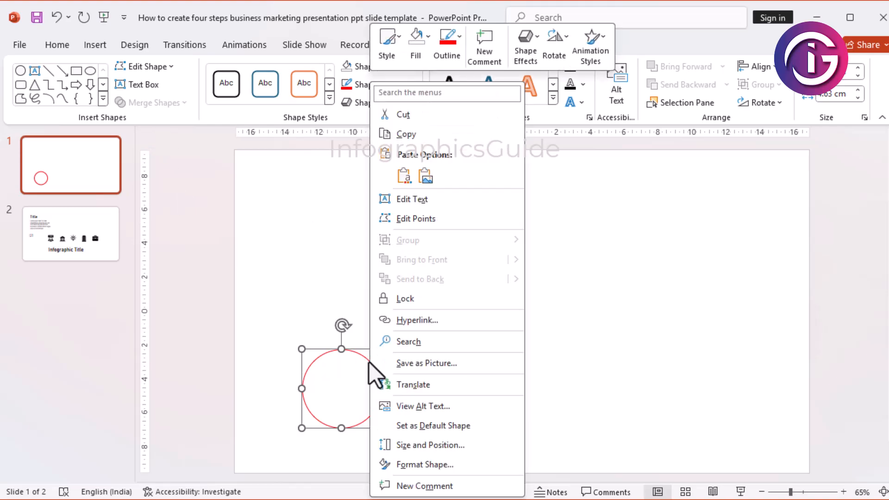
left_click(404, 176)
left_click_drag(391, 380, 385, 352)
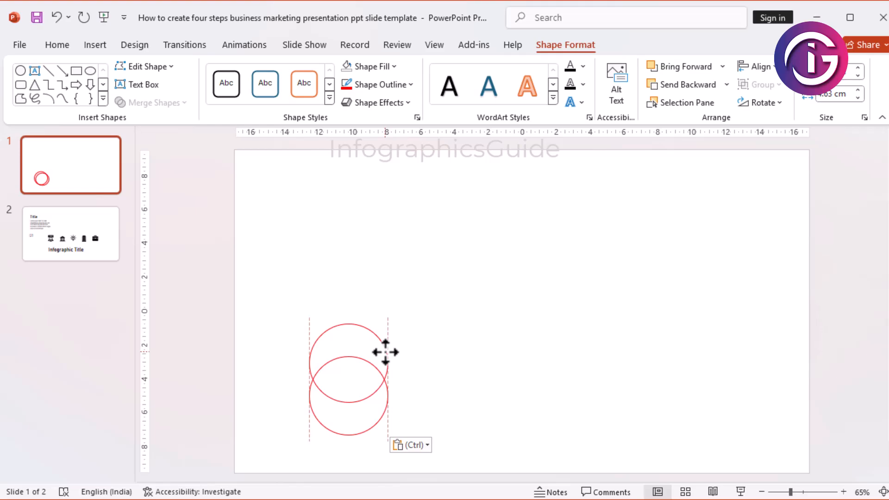
left_click(303, 159)
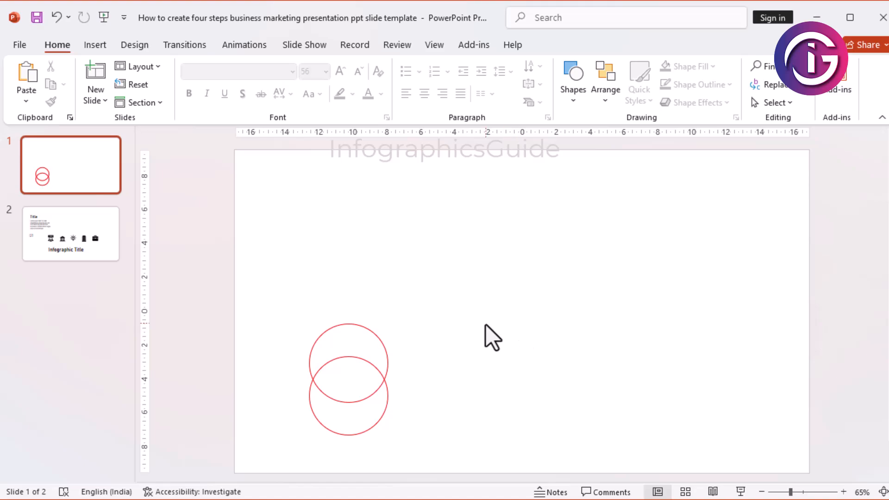
Step: Draw a tall rounded rectangle rising from the two overlapping circles and widen it to about 3 cm
left_click(100, 46)
left_click(268, 99)
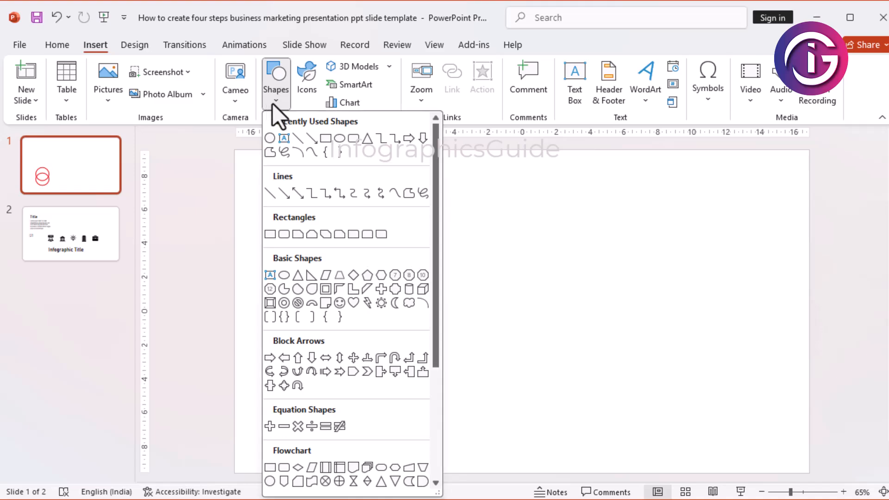
left_click(349, 137)
left_click_drag(330, 241, 372, 415)
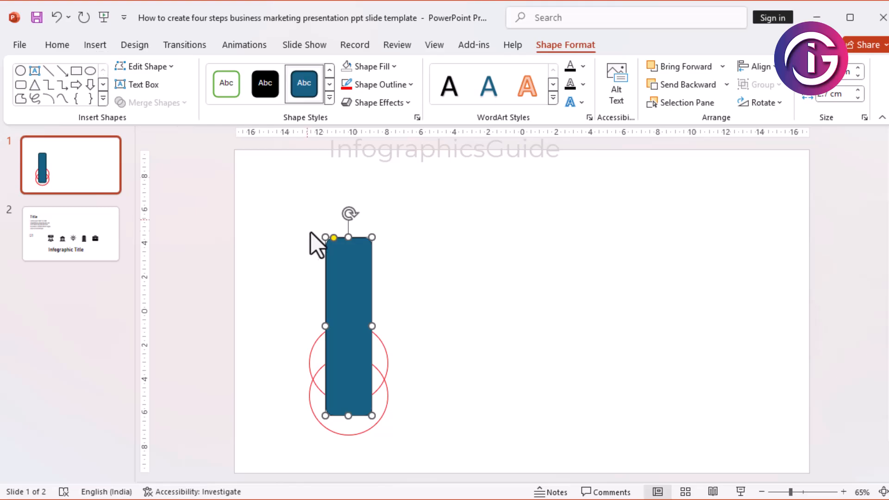
mouse_move(333, 238)
left_mouse_down()
mouse_move(353, 239)
mouse_move(333, 238)
left_mouse_up()
left_click(426, 272)
left_click(341, 307)
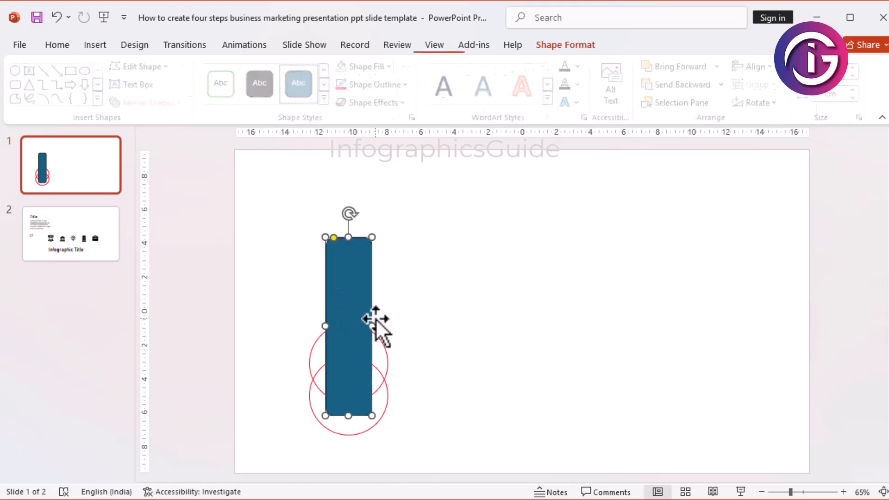
left_click_drag(372, 326, 345, 304)
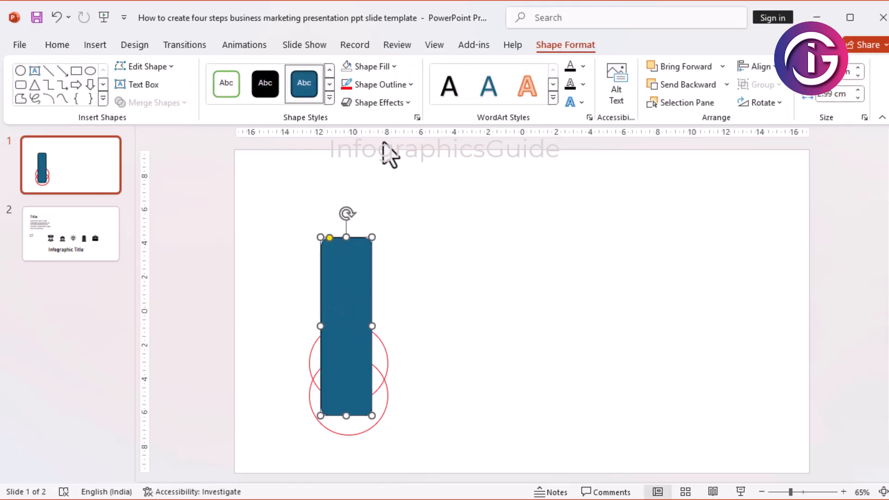
Step: Give the rounded rectangle the same red outline and no fill as the circles
left_click(351, 86)
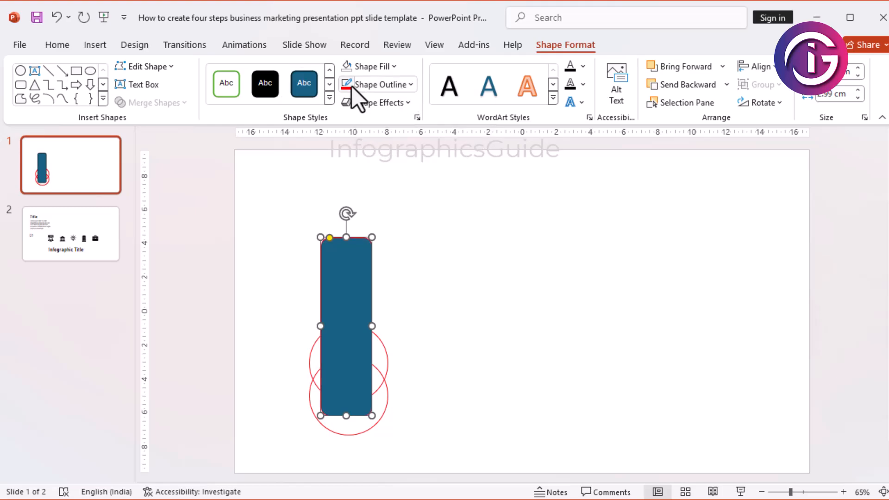
left_click(349, 67)
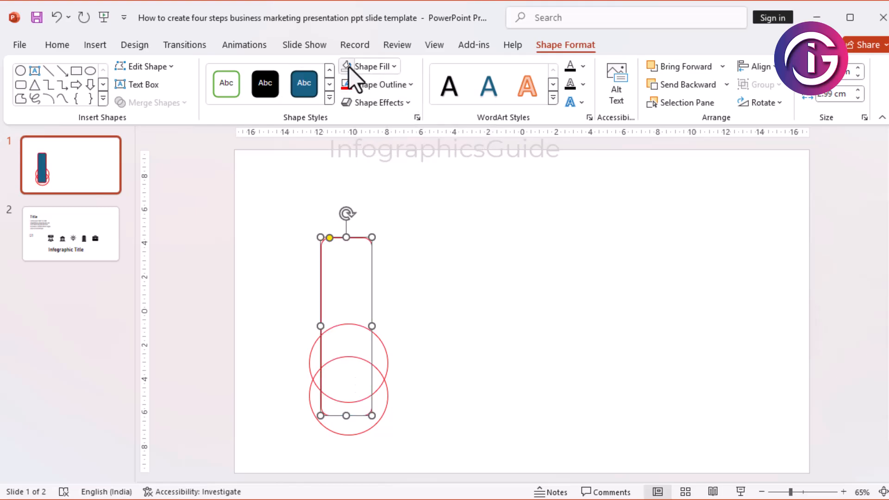
left_click(443, 314)
Step: Select both circles and the rounded rectangle and align their centres horizontally
left_click(387, 360)
left_click(370, 278, "shift")
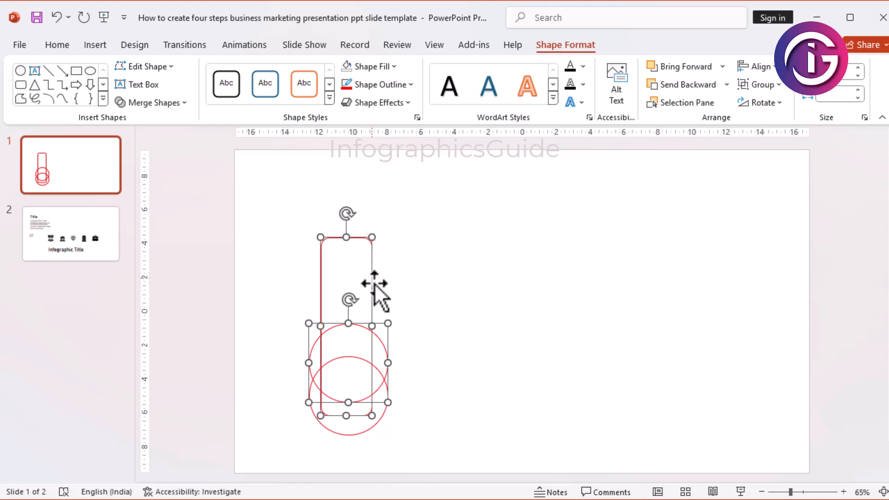
left_click(379, 419, "shift")
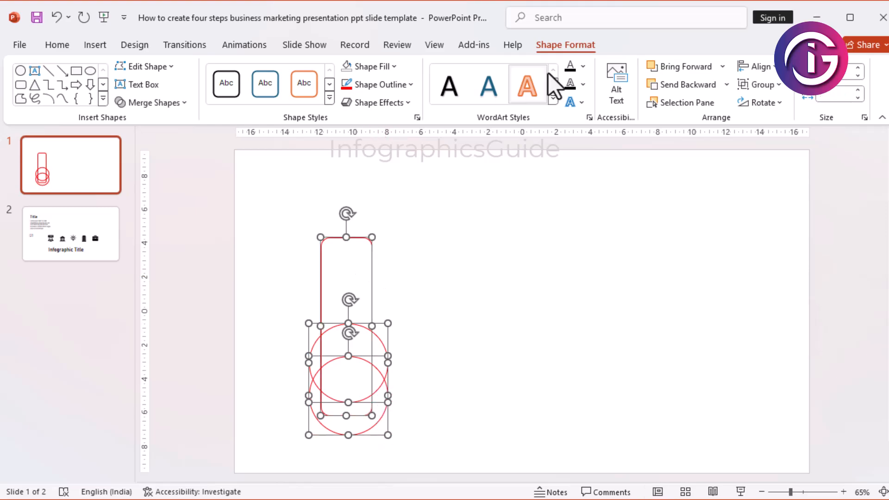
left_click(758, 68)
left_click(767, 105)
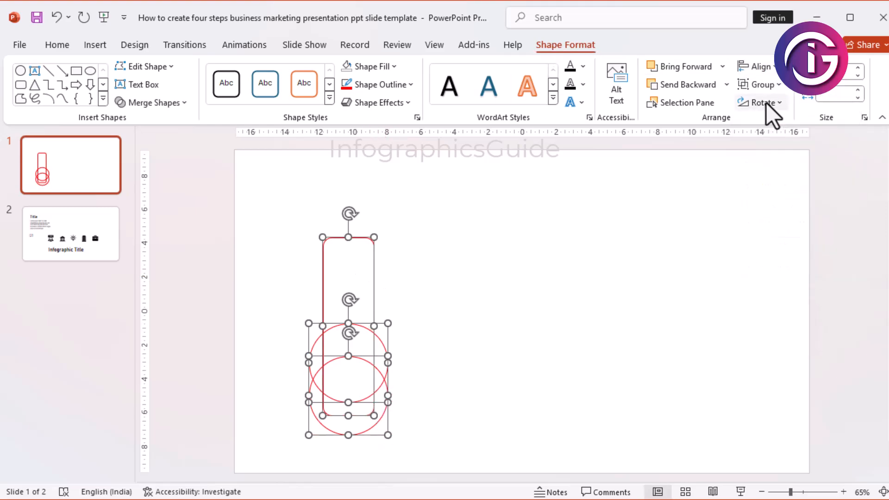
left_click(681, 300)
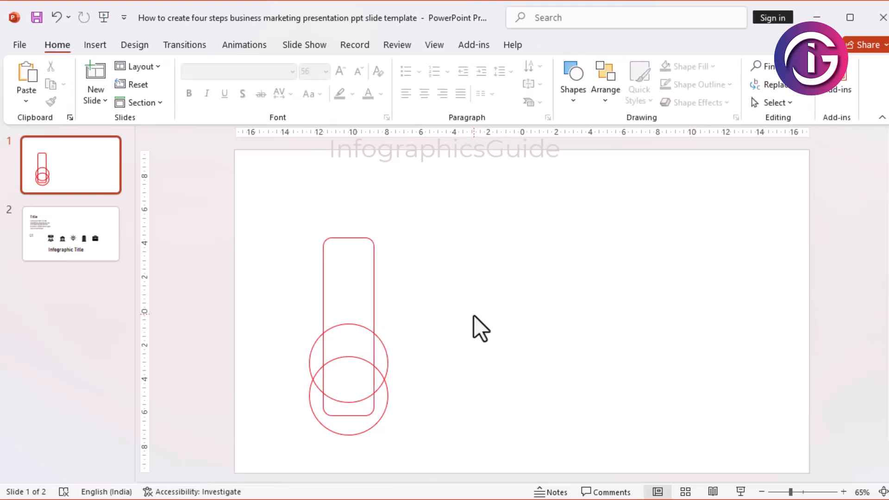
Step: Duplicate the lowest circle and centre the copy over the top edge of the rounded rectangle
left_click(384, 392)
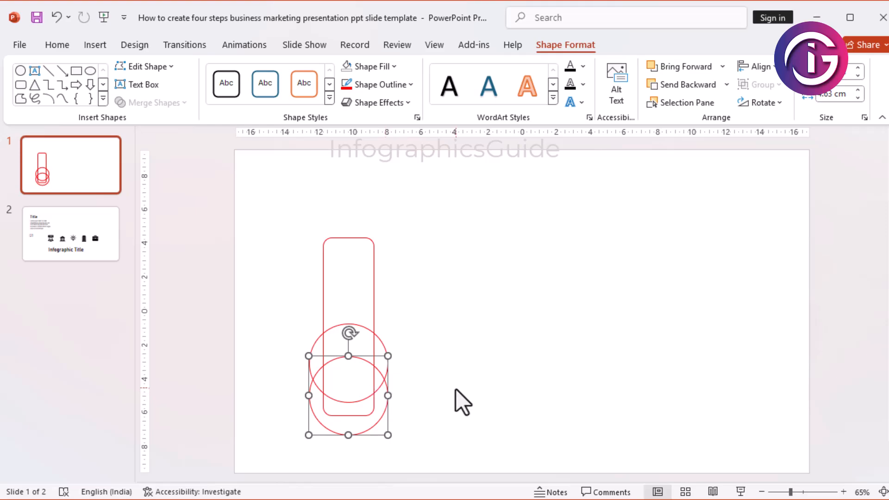
key("ctrl+d")
left_click_drag(395, 391, 383, 225)
left_click(457, 361)
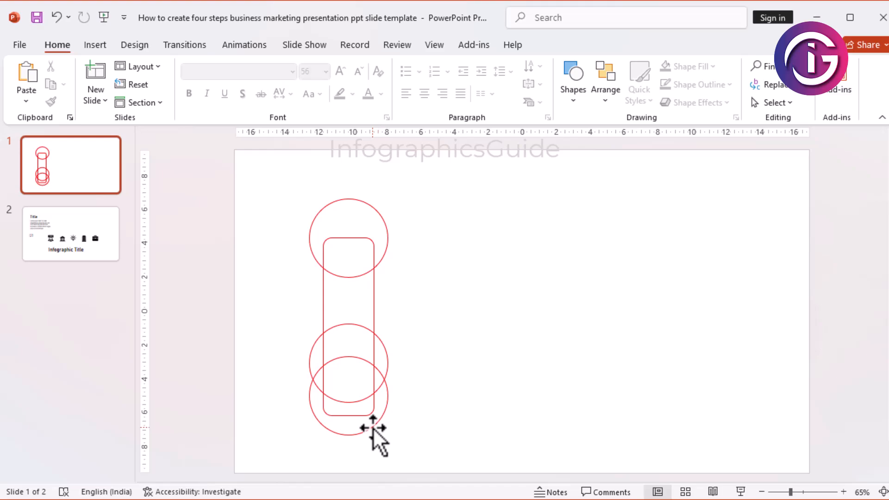
Step: Select all three circles and the rounded rectangle and merge them with Fragment
left_click(373, 427)
left_click(465, 313)
left_click_drag(420, 189, 268, 482)
left_click(578, 49)
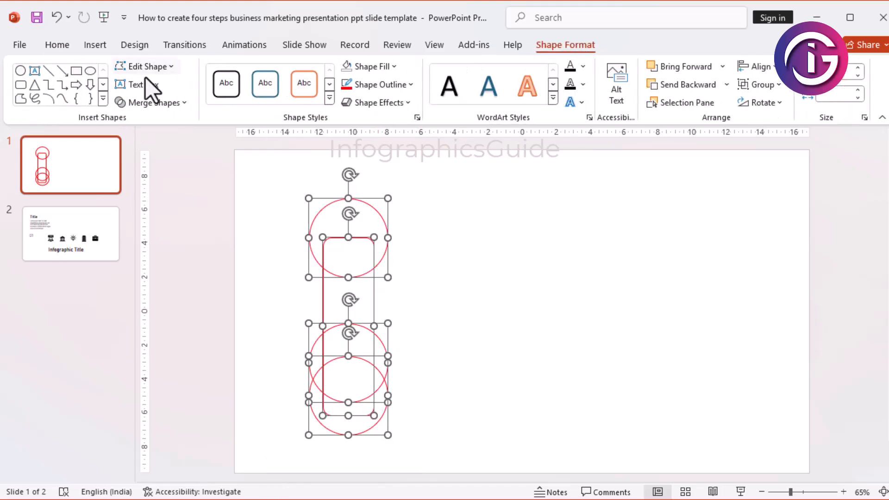
left_click(181, 107)
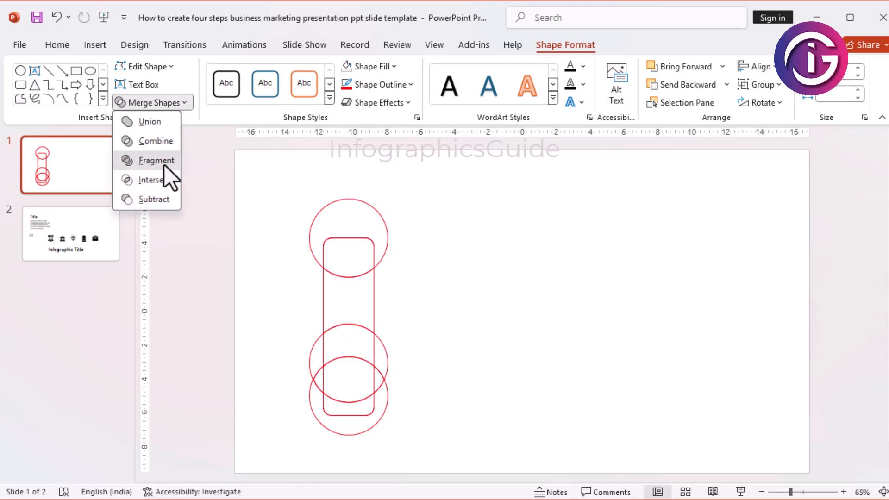
left_click(519, 341)
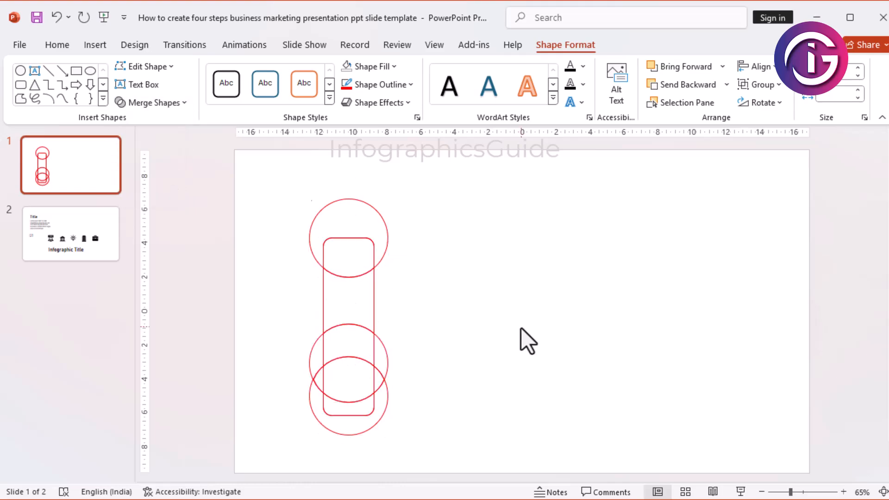
left_click(362, 416)
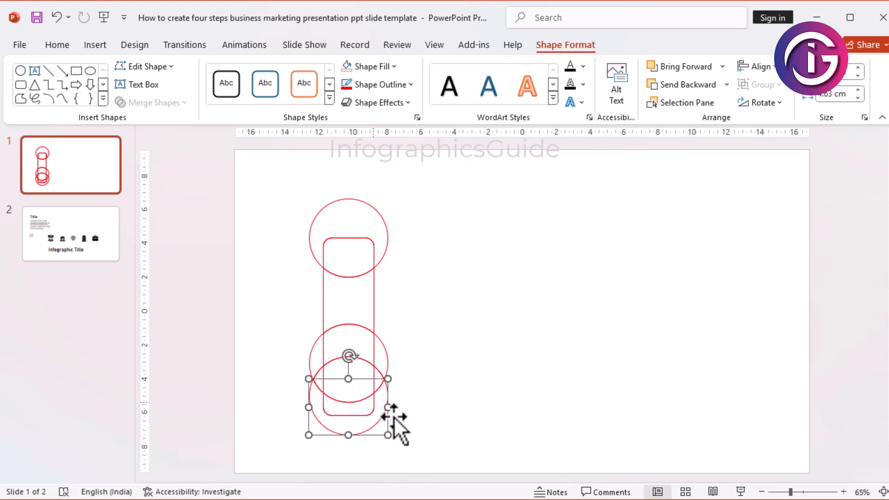
left_click(426, 440)
left_click_drag(279, 410, 421, 426)
left_click(324, 405)
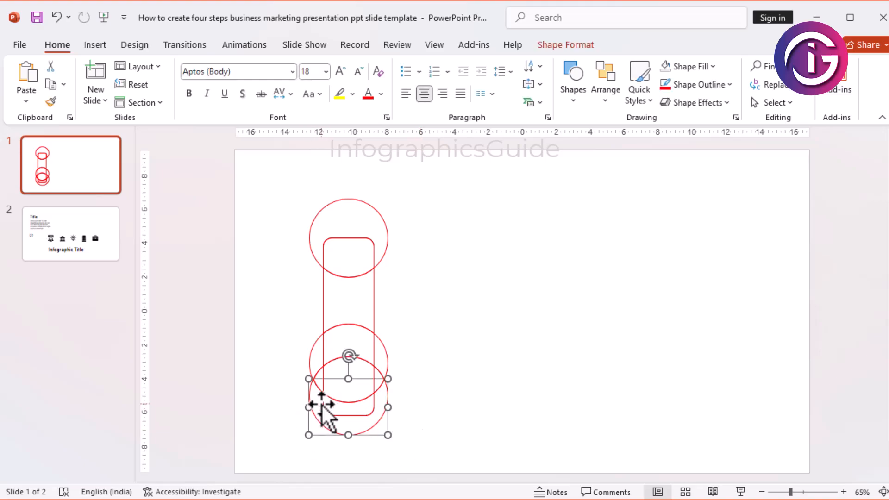
left_click_drag(324, 408, 433, 445)
key("ctrl+z")
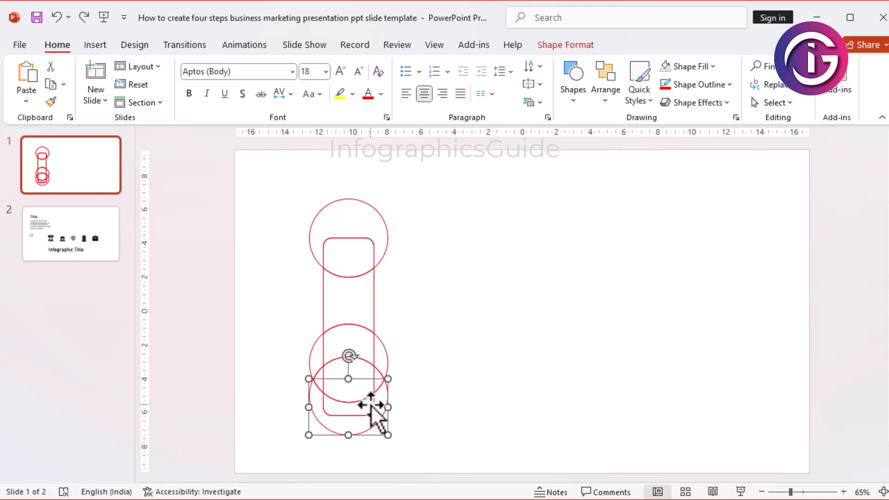
key("ctrl+z")
left_click(371, 411)
left_click(445, 405)
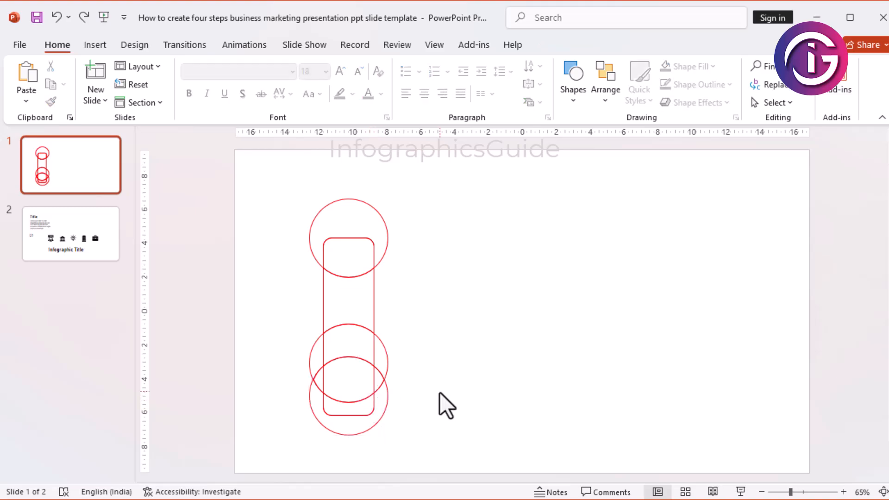
Step: Move the two side fragments of the middle circle out to the empty area beside the figure
left_click_drag(382, 347, 474, 338)
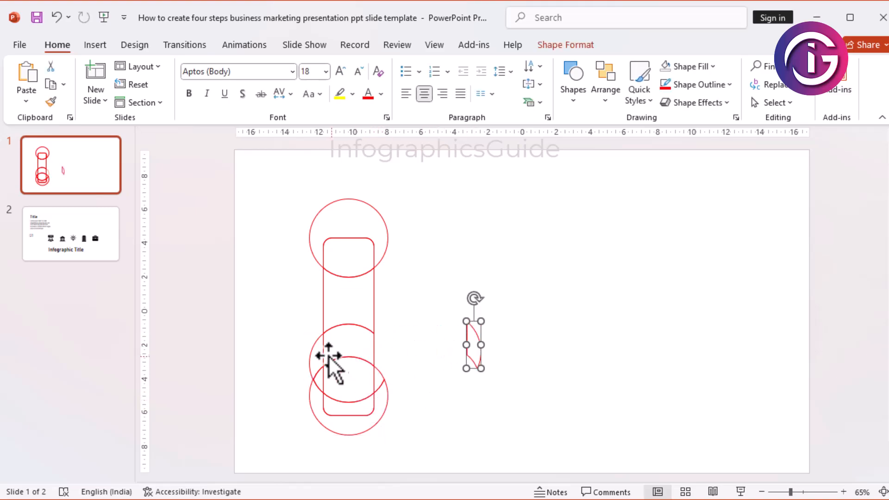
left_click_drag(314, 348, 478, 265)
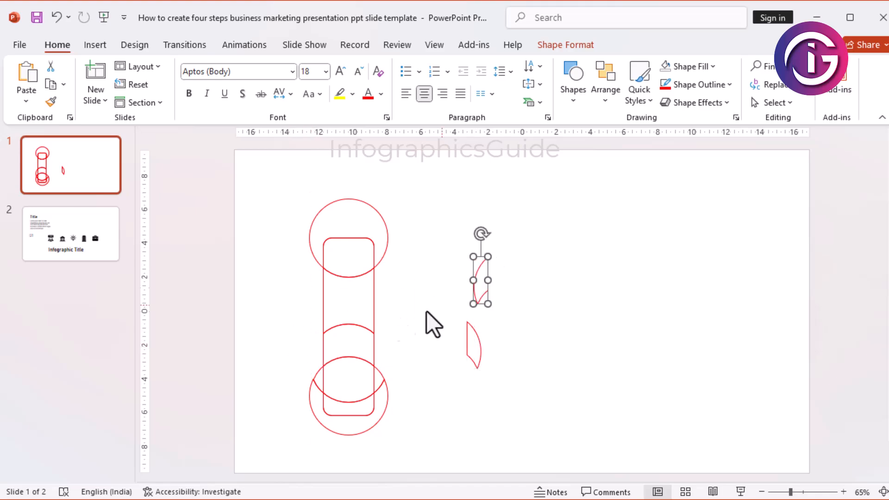
left_click(366, 326)
left_click(394, 348)
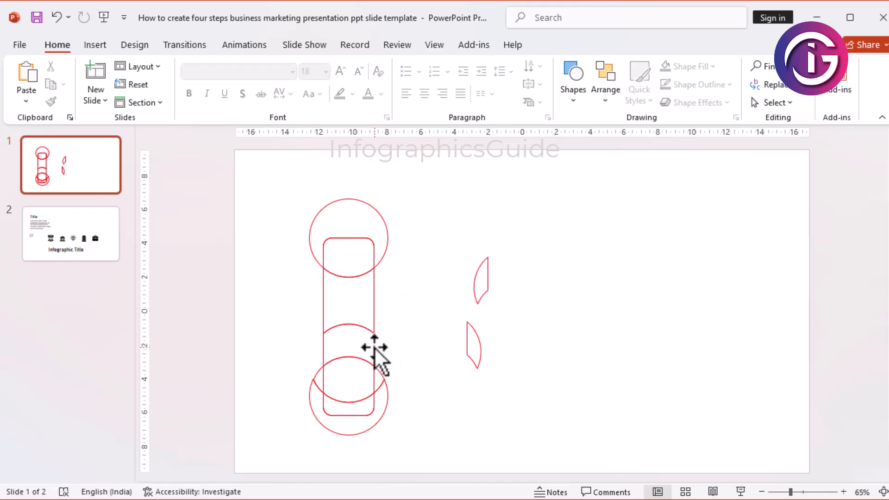
Step: Merge the rectangle's central fragment and the middle circle's fragment directly below it with Union
left_click(372, 338)
left_click(374, 301, "shift")
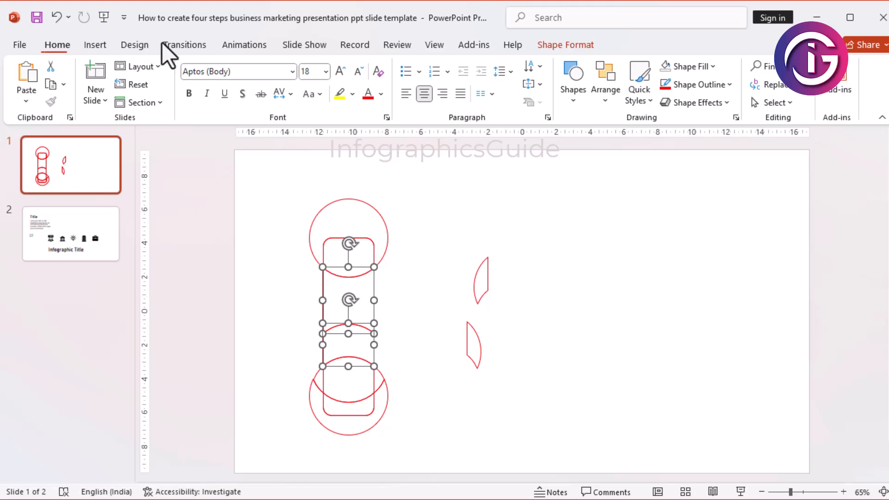
left_click(551, 45)
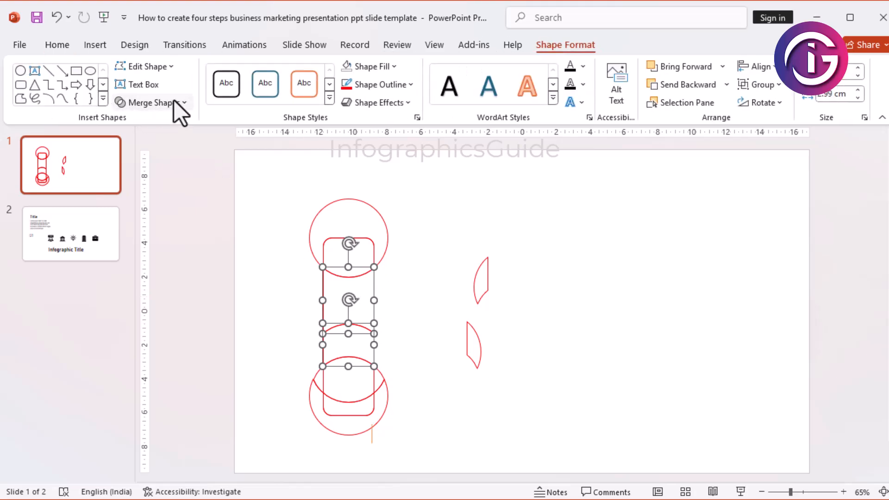
left_click(174, 100)
left_click(161, 121)
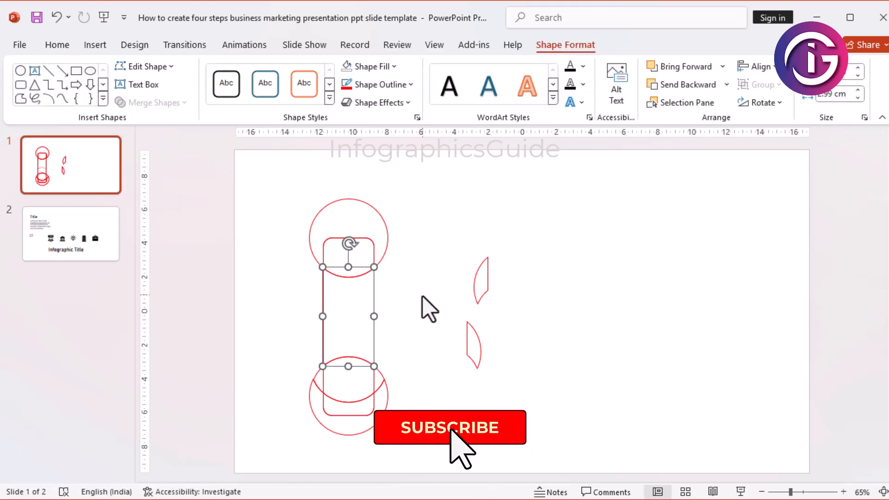
Step: Try to merge the rectangle's central fragment and the overlap fragment below it with Union
left_click(422, 296)
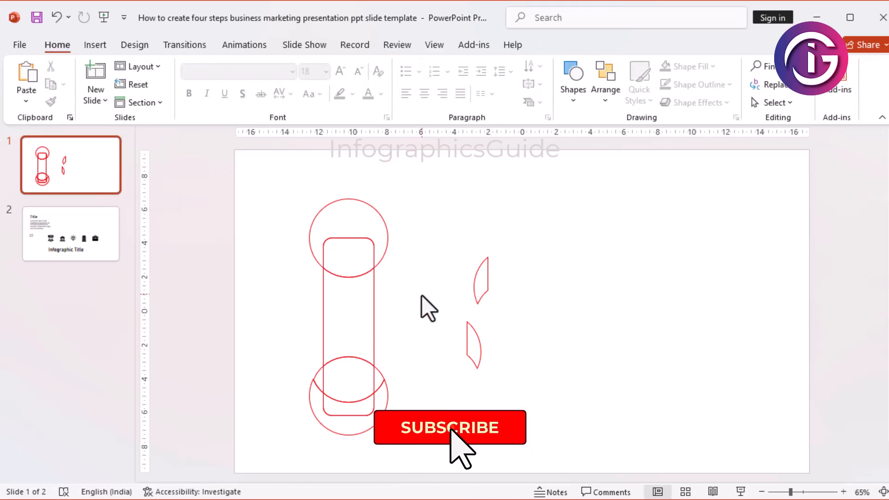
left_click(352, 357)
left_click(374, 316, "shift")
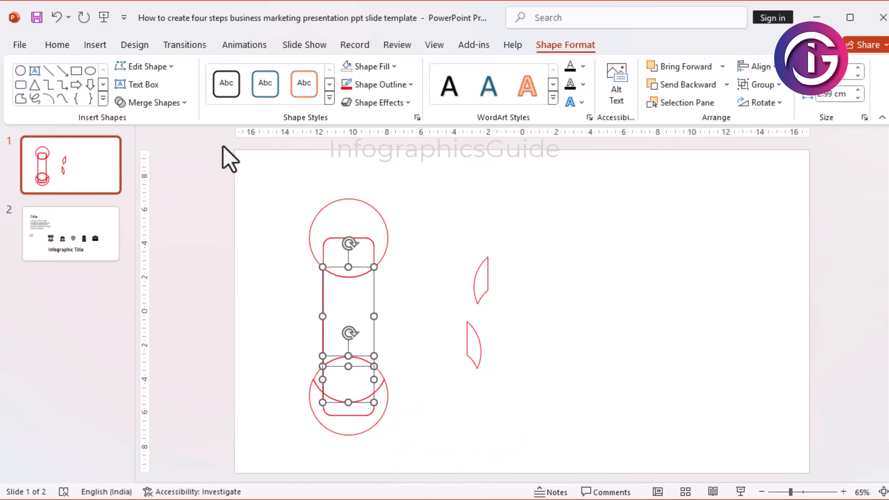
left_click(180, 102)
left_click(166, 121)
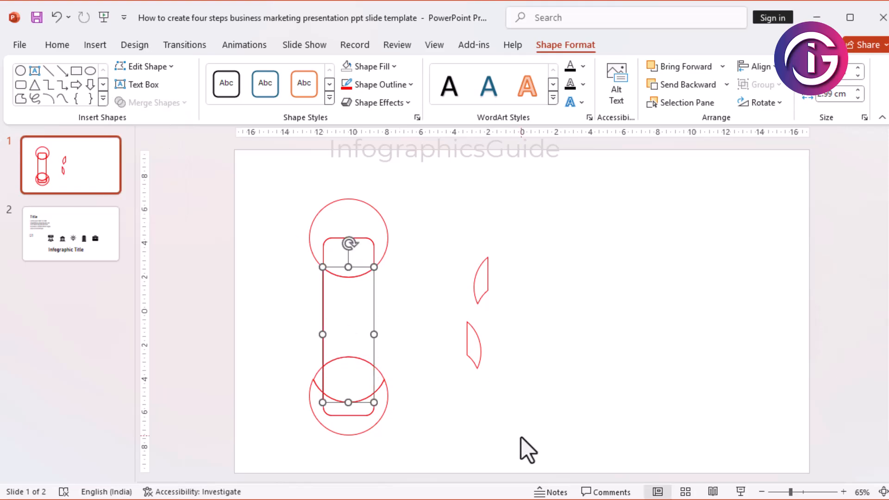
left_click(513, 433)
left_click_drag(377, 318, 429, 321)
key("ctrl+z")
left_click(468, 415)
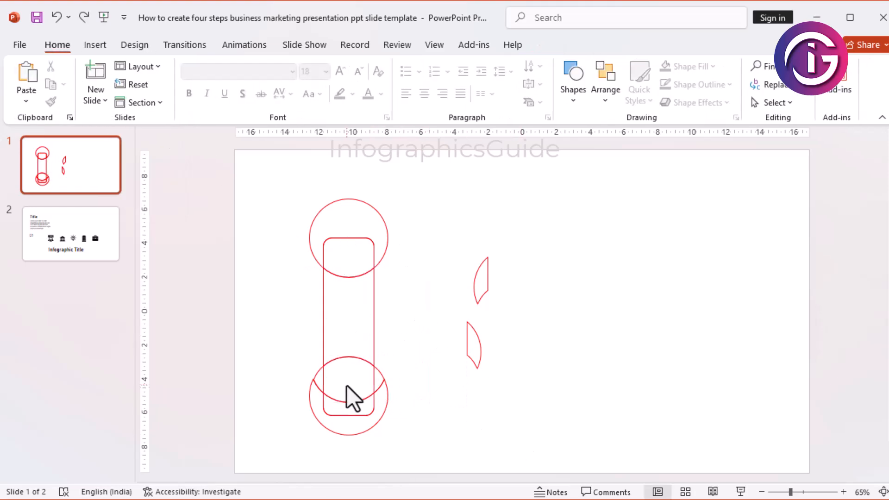
Step: Nudge the overlap fragment below the column up slightly and merge it with the rectangle's central fragment using Union
left_click_drag(370, 380, 373, 371)
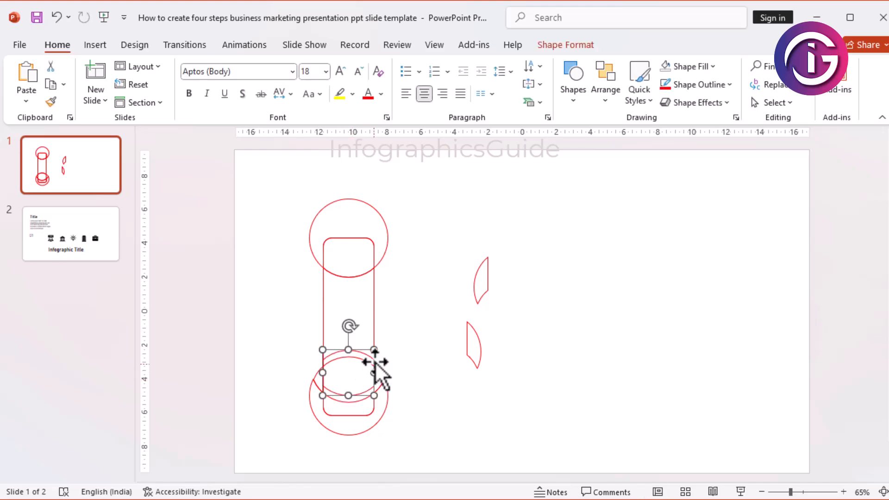
left_click(373, 321, "shift")
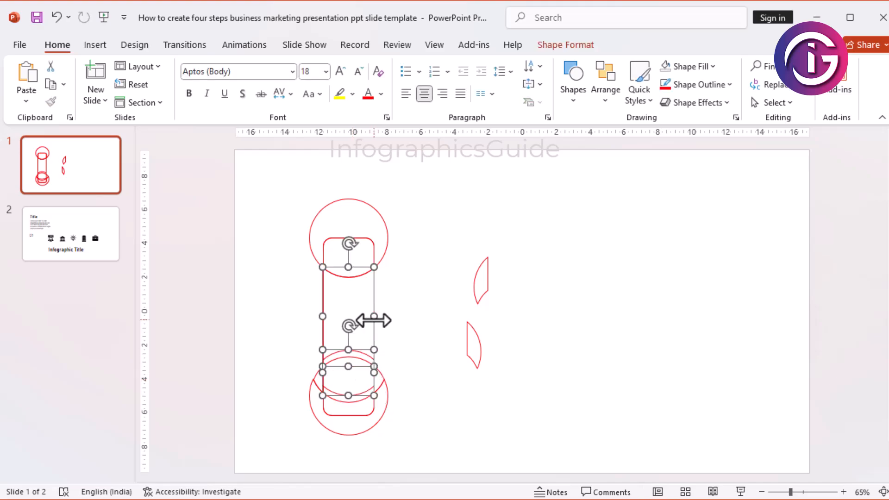
left_click(565, 45)
left_click(184, 102)
left_click(168, 122)
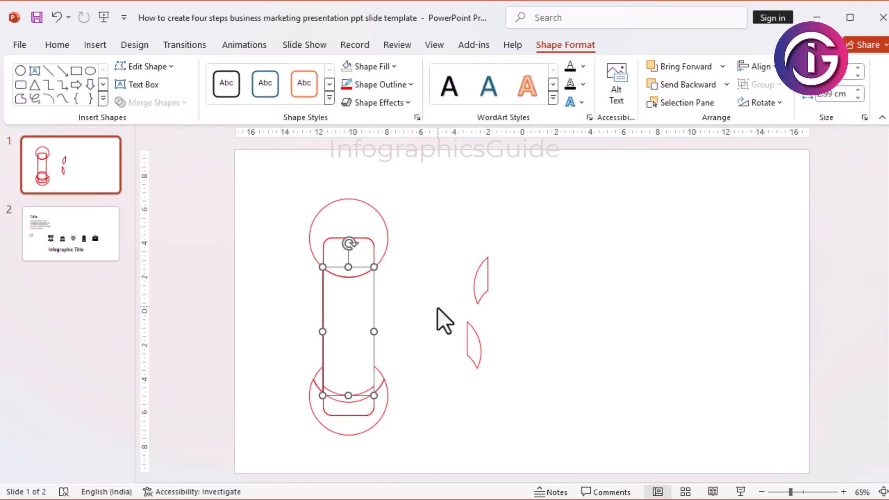
left_click(431, 324)
Step: Try moving the lowest circle's crescent fragment away from the figure
left_click(371, 413)
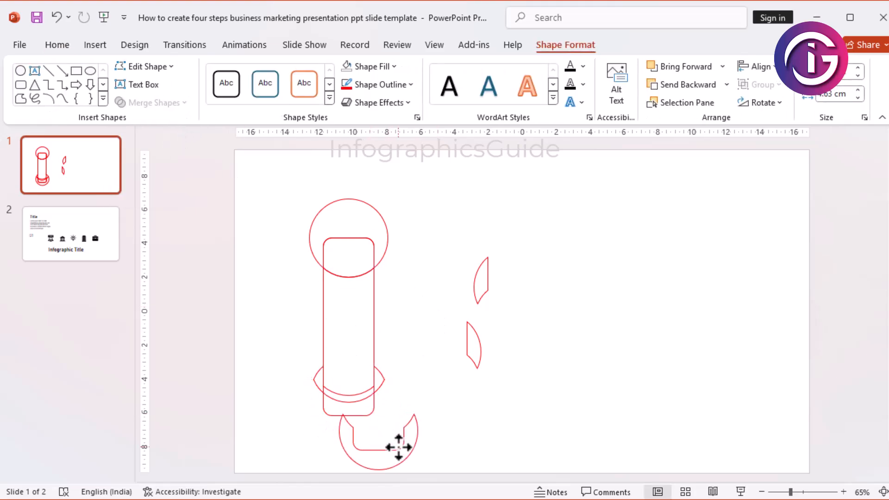
left_click(447, 449)
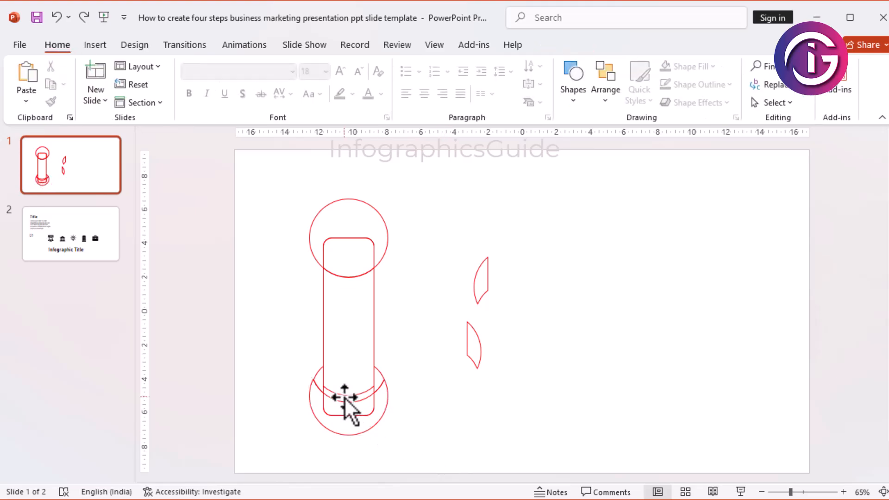
left_click(314, 376)
left_click(444, 399)
left_click(382, 387)
left_click(366, 399)
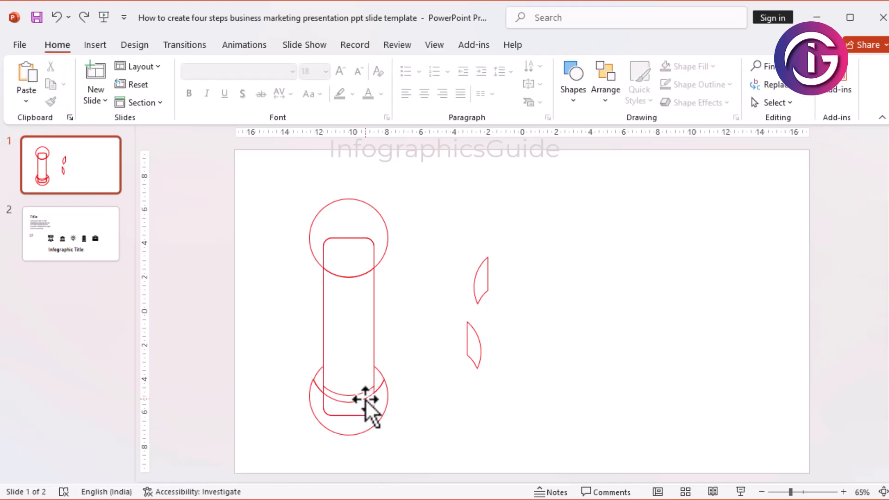
left_click(362, 395)
left_click(349, 411)
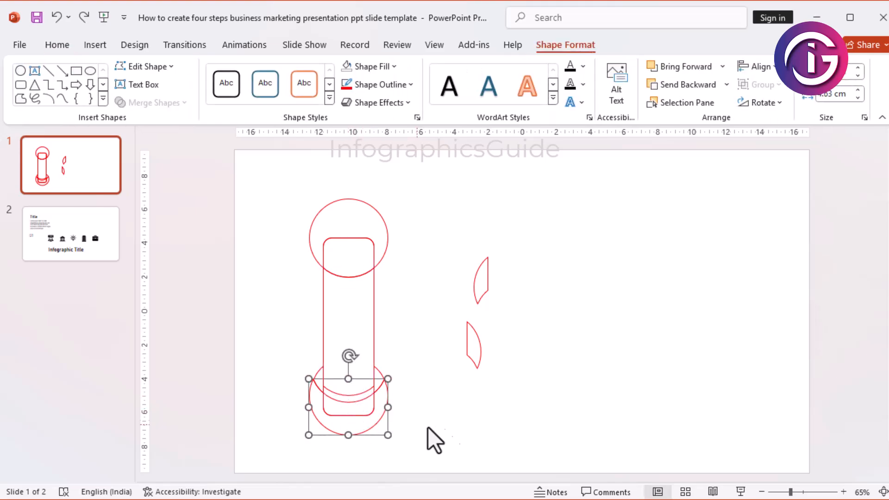
left_click(476, 457)
Step: Merge the rectangle's small rounded bottom fragment and the lowest circle's crescent around it with Union
left_click_drag(476, 456, 260, 385)
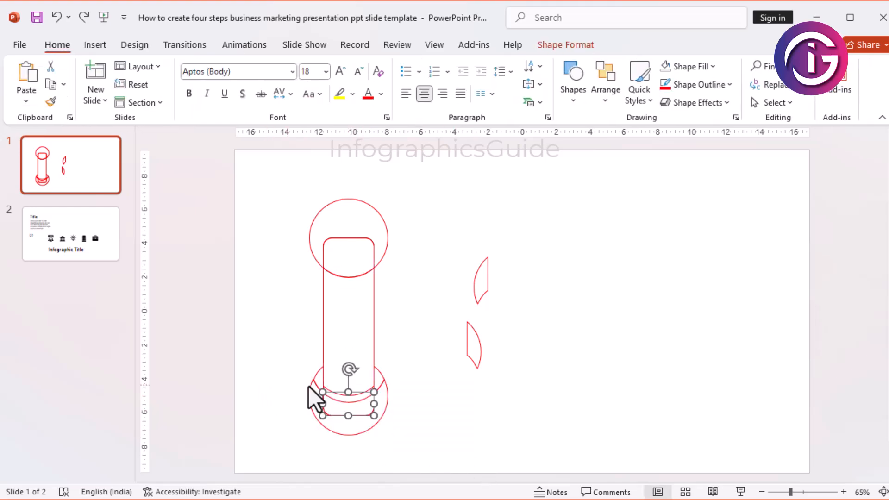
left_click(386, 407, "shift")
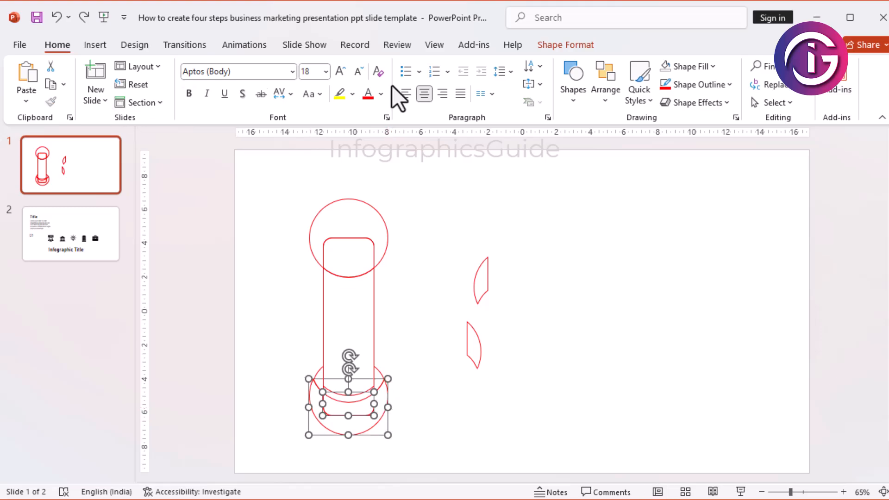
left_click(568, 51)
left_click(142, 109)
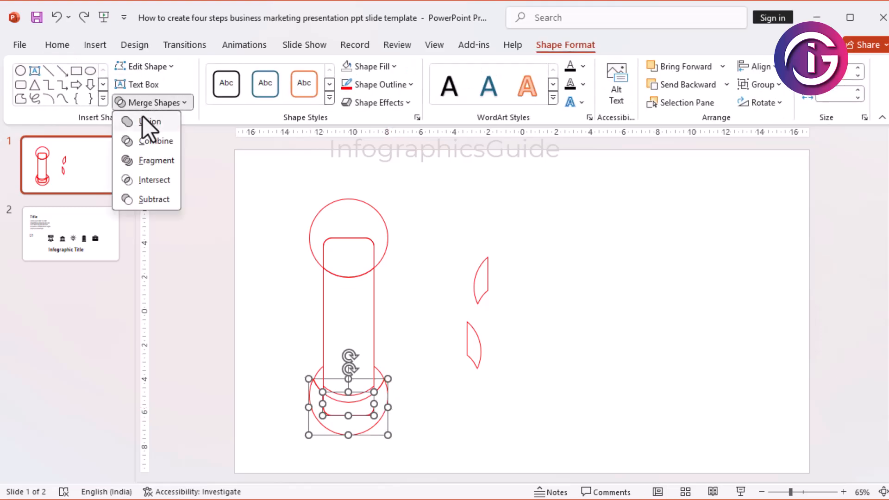
left_click(141, 121)
left_click(463, 416)
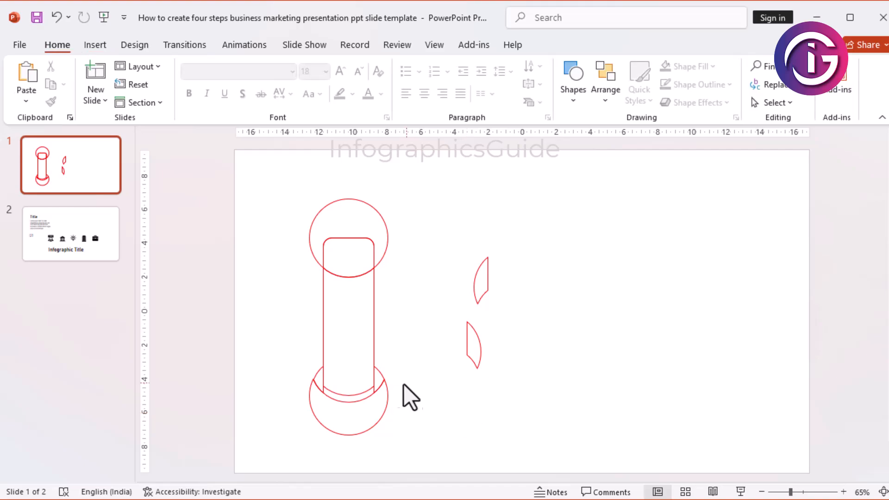
Step: Shift the merged column down flush into the crescent, and delete the upper circle's outer fragment and both loose side pieces
left_click_drag(371, 345, 373, 343)
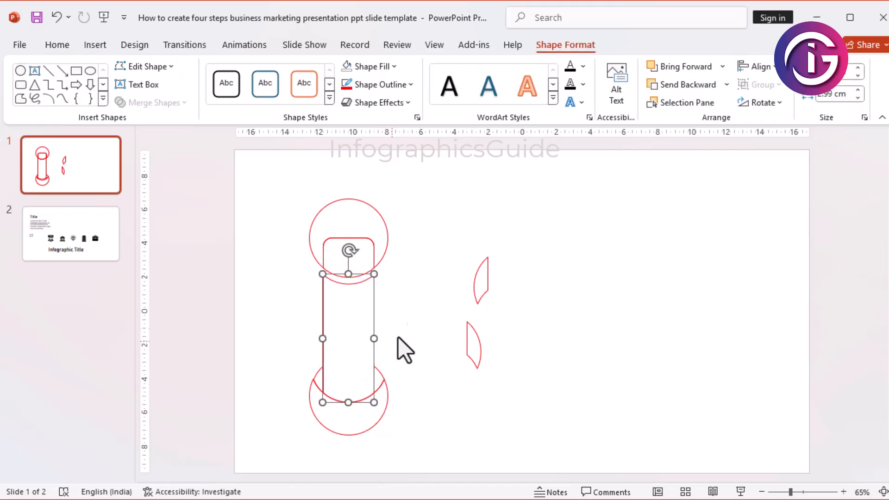
left_click(418, 304)
left_click_drag(369, 207, 488, 190)
left_click_drag(512, 415, 400, 179)
key("Delete")
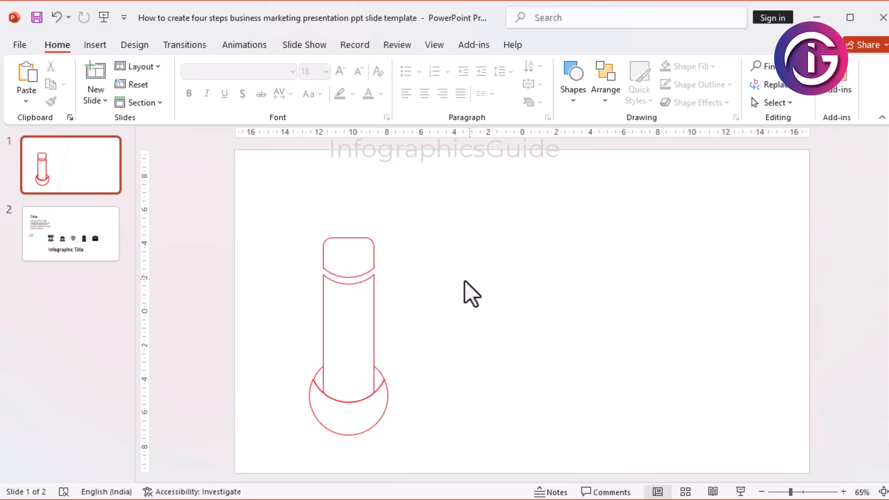
Step: Select all remaining pieces of the figure, move them slightly up and to the left, and group them
left_click_drag(458, 212, 273, 477)
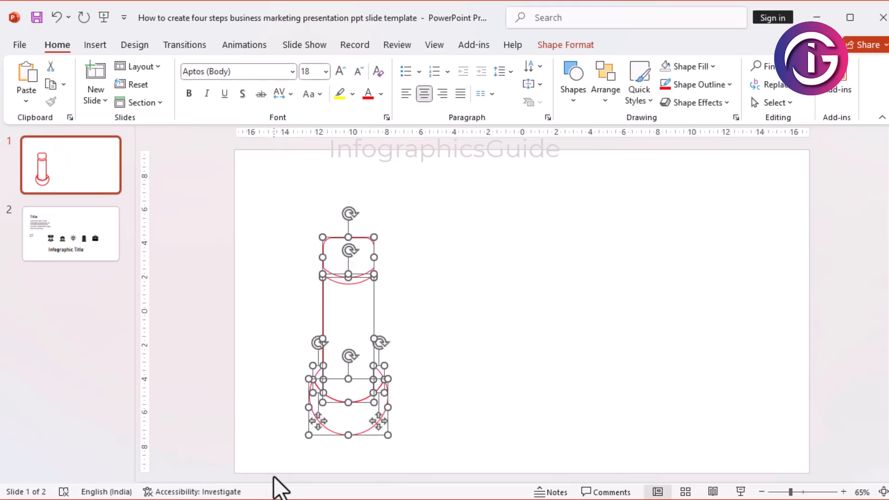
left_click(484, 413)
left_click_drag(421, 454, 271, 171)
left_click_drag(376, 305, 363, 268)
right_click(348, 253)
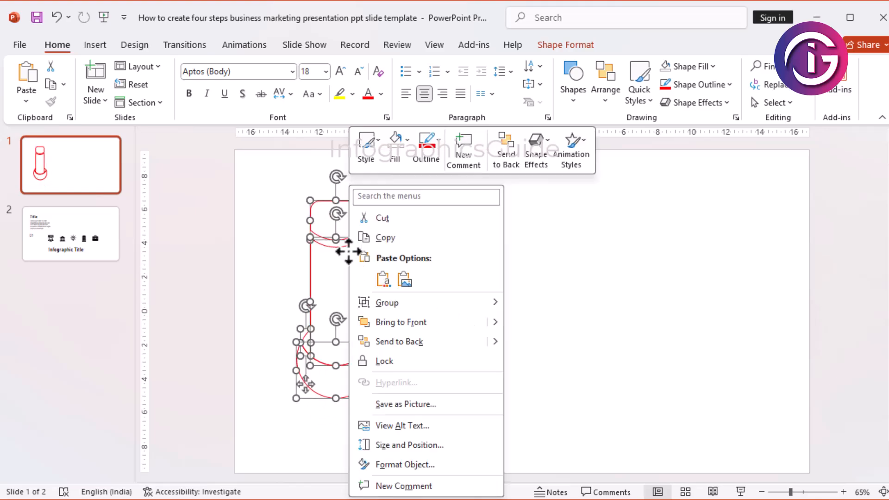
mouse_move(419, 301)
left_click(539, 302)
Step: Enlarge the grouped figure slightly and reposition it near the slide's left edge
left_click_drag(381, 404, 388, 424)
left_click_drag(369, 329, 357, 324)
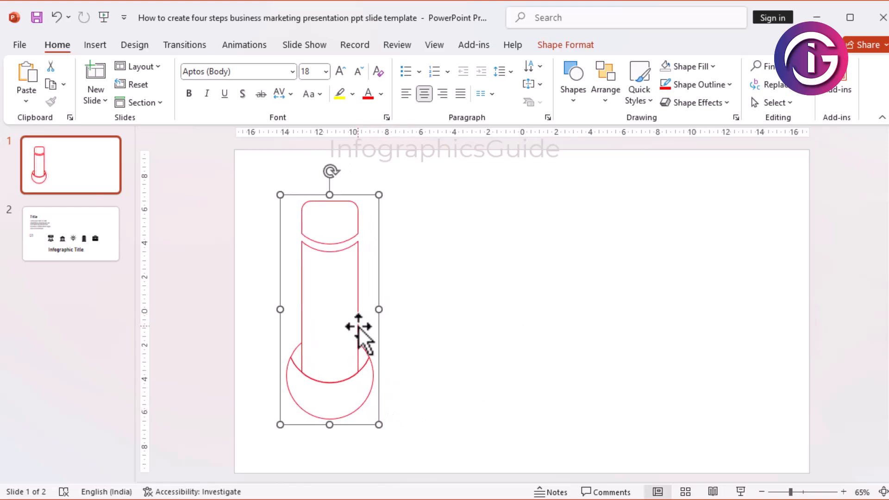
right_click(357, 323)
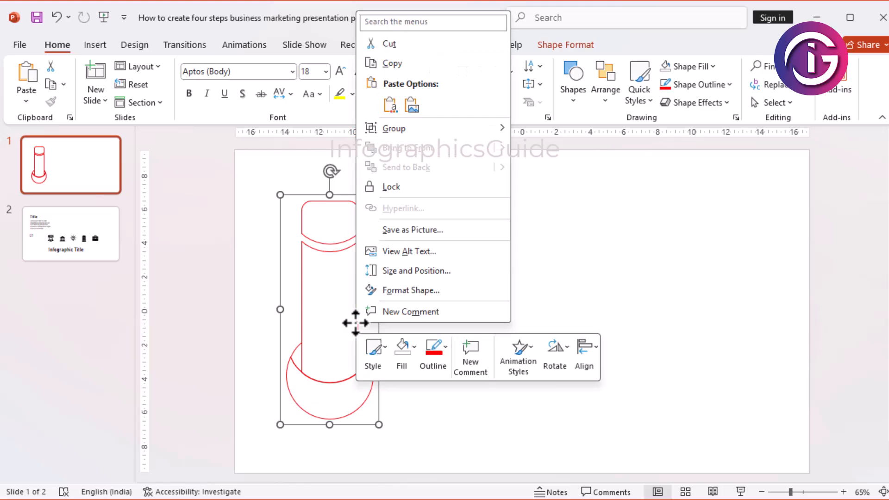
left_click(387, 66)
right_click(355, 265)
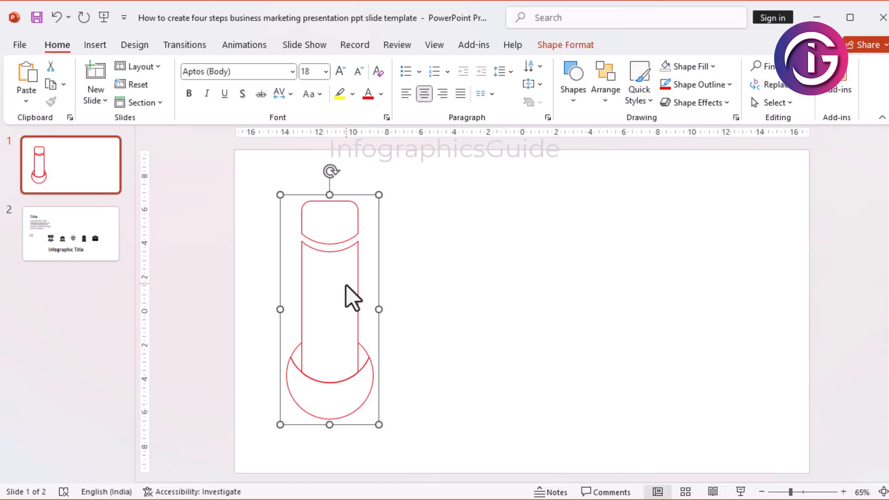
left_click(346, 285)
left_click_drag(361, 274, 364, 275)
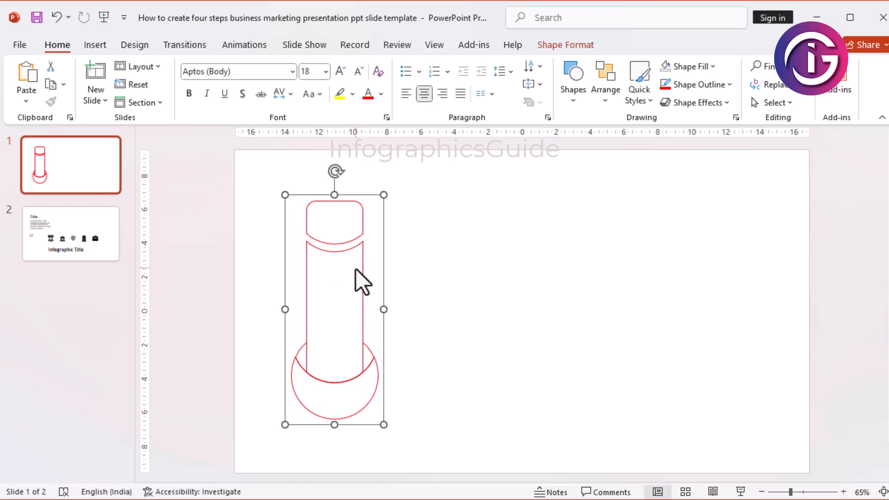
Step: Ungroup the enlarged figure into its separate pieces
right_click(355, 271)
left_click(352, 235)
left_click(352, 235)
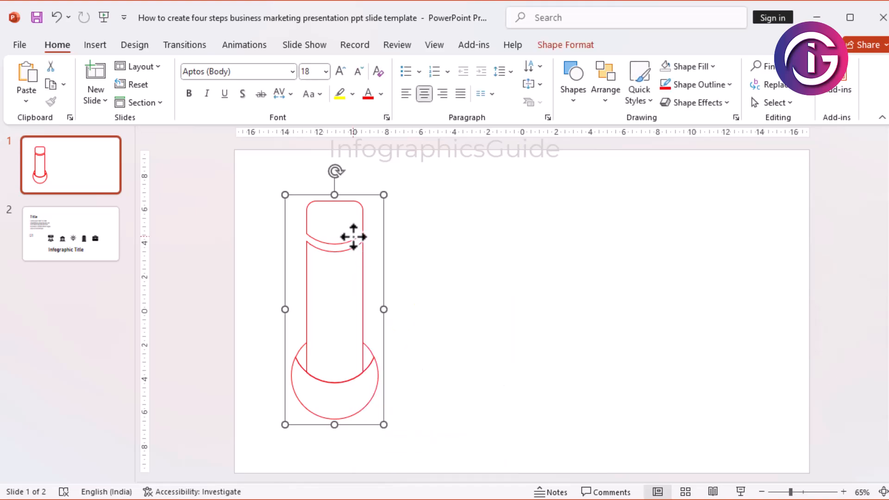
right_click(352, 234)
mouse_move(395, 304)
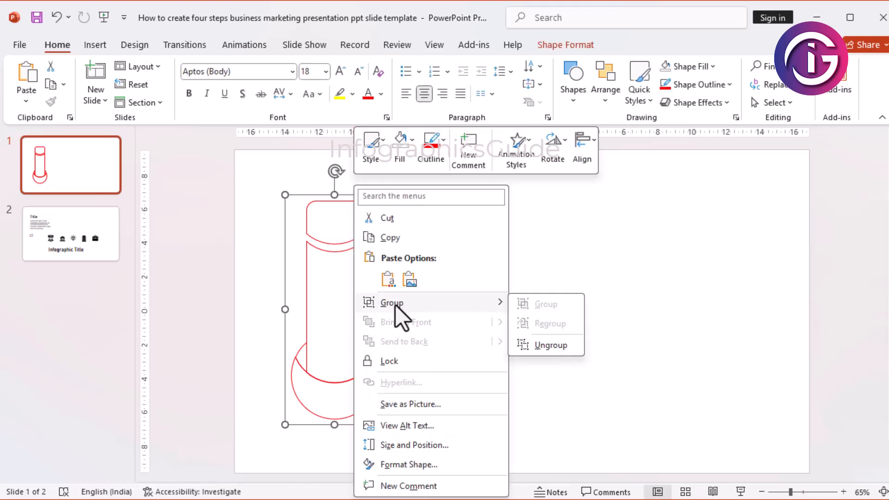
left_click(533, 347)
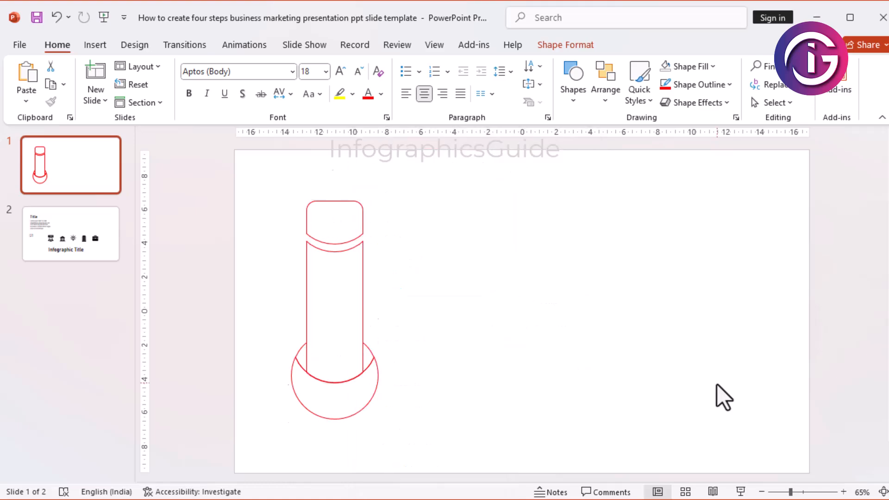
left_click(366, 443)
Step: Fill the large crescent at the figure's base with a medium blue theme colour
left_click(362, 409)
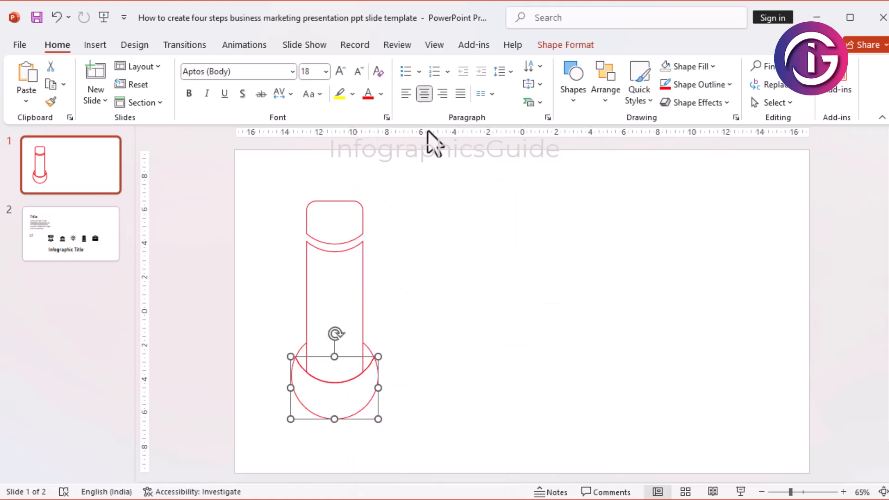
left_click(546, 50)
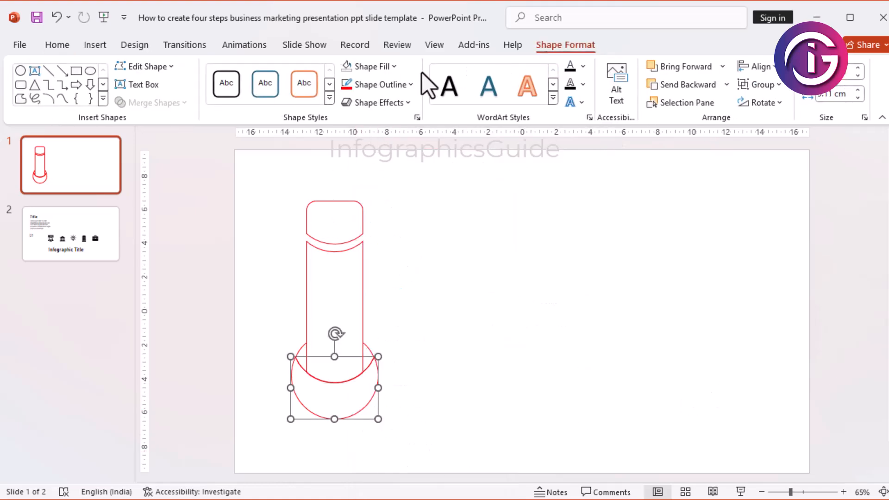
left_click(394, 66)
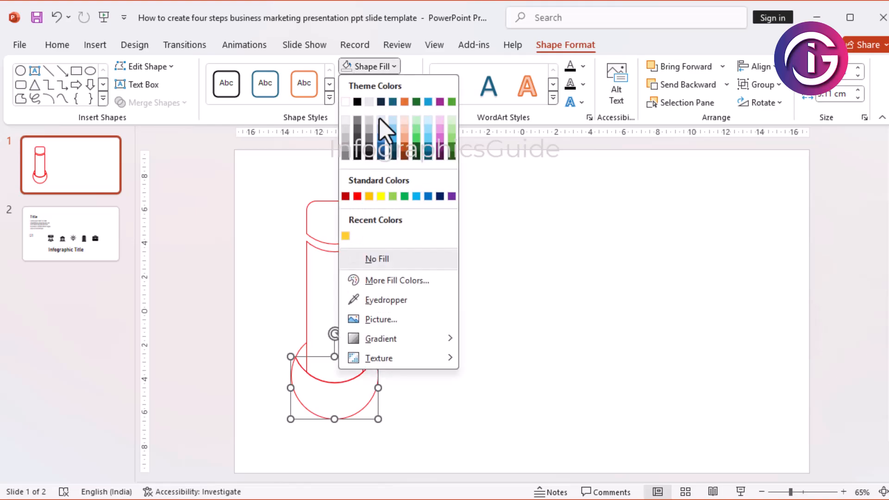
left_click(380, 143)
Step: Fill the two small side pieces beside the column with the dark navy theme shade
left_click(365, 352)
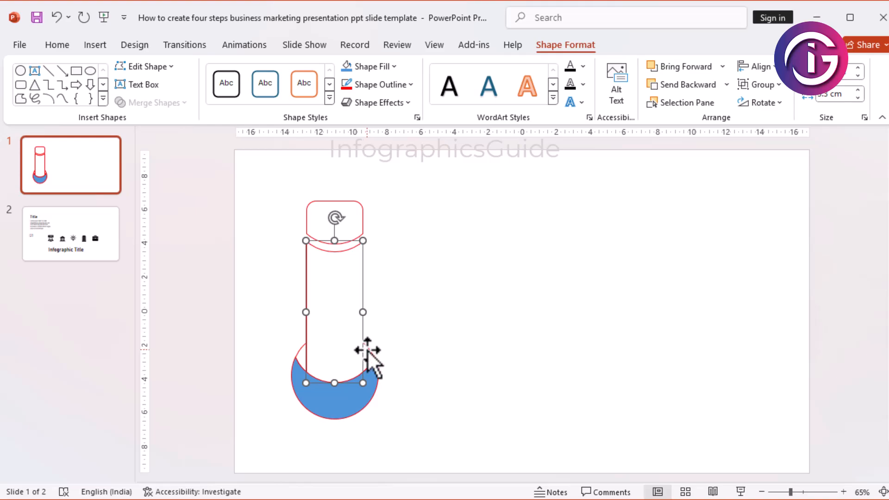
left_click(374, 352)
left_click(301, 352, "shift")
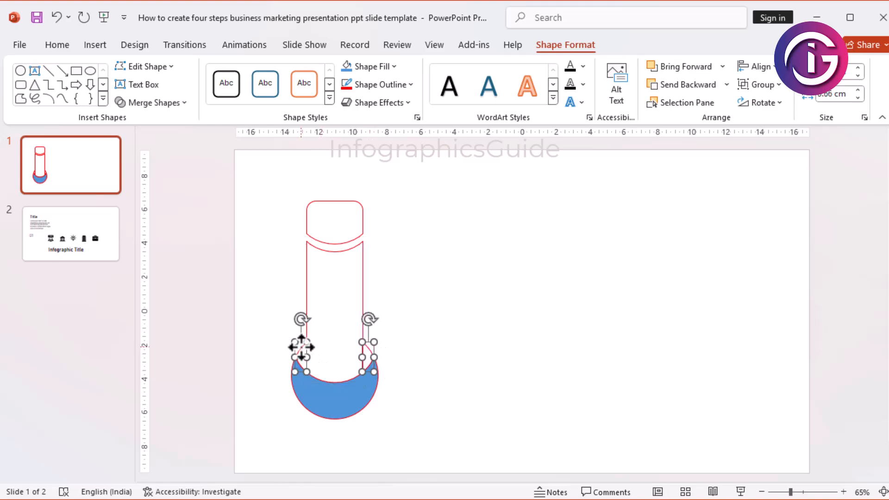
left_click(394, 66)
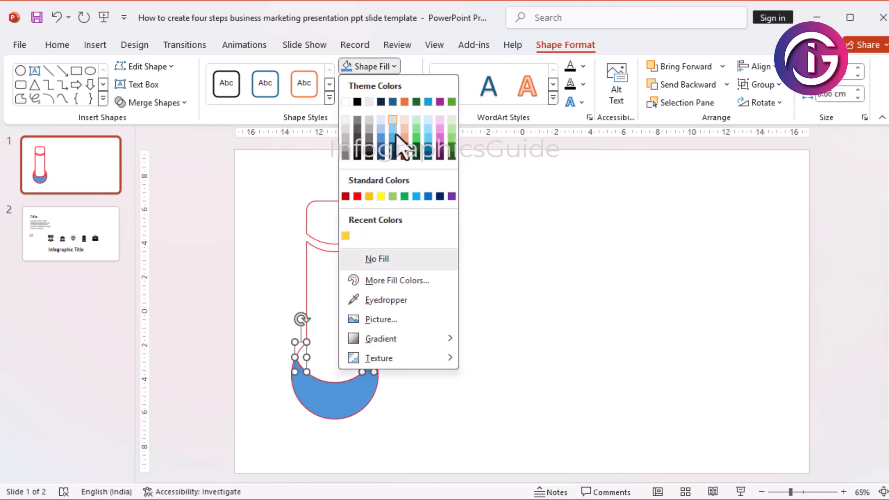
left_click(382, 156)
left_click(512, 318)
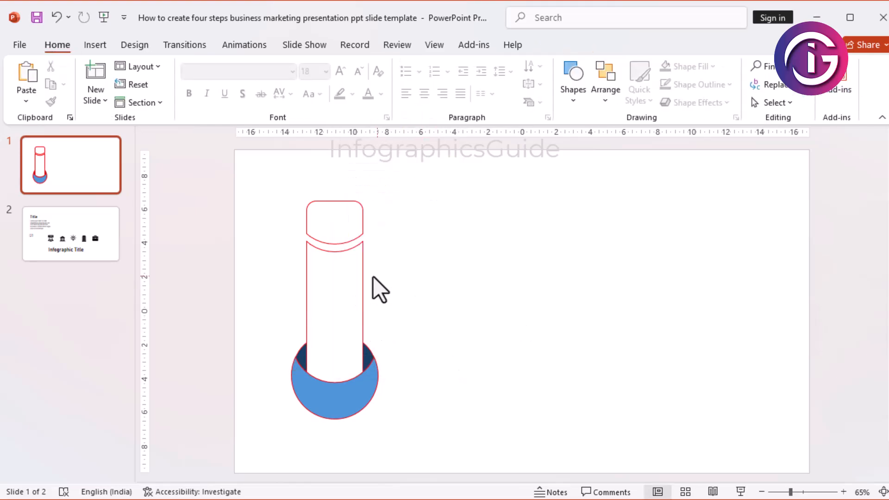
Step: Outline the tall column piece with the medium blue theme colour
double_click(363, 274)
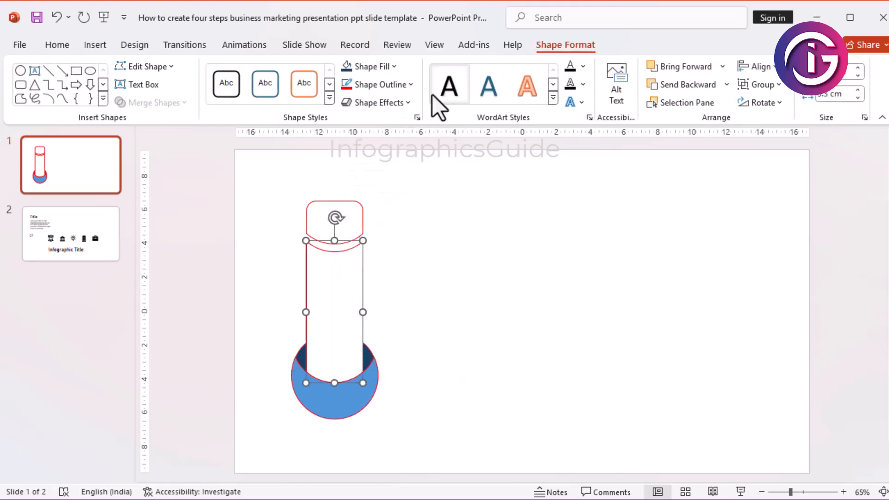
left_click(393, 67)
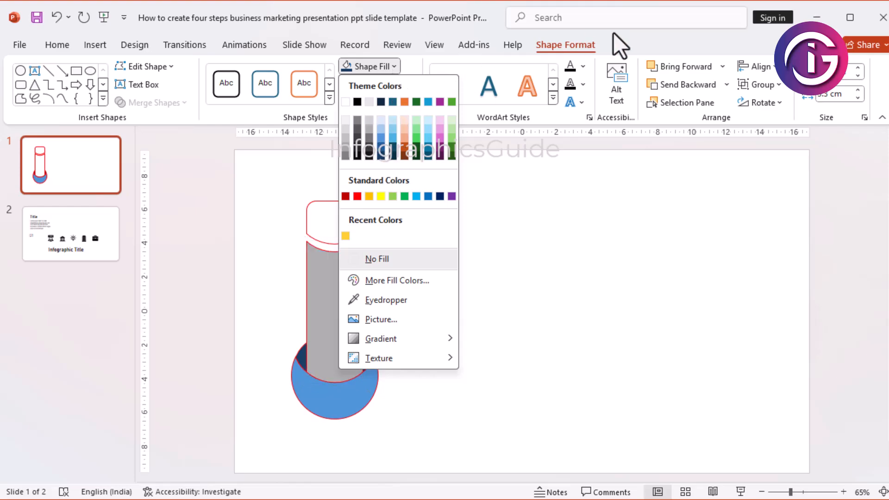
left_click(619, 44)
left_click(410, 85)
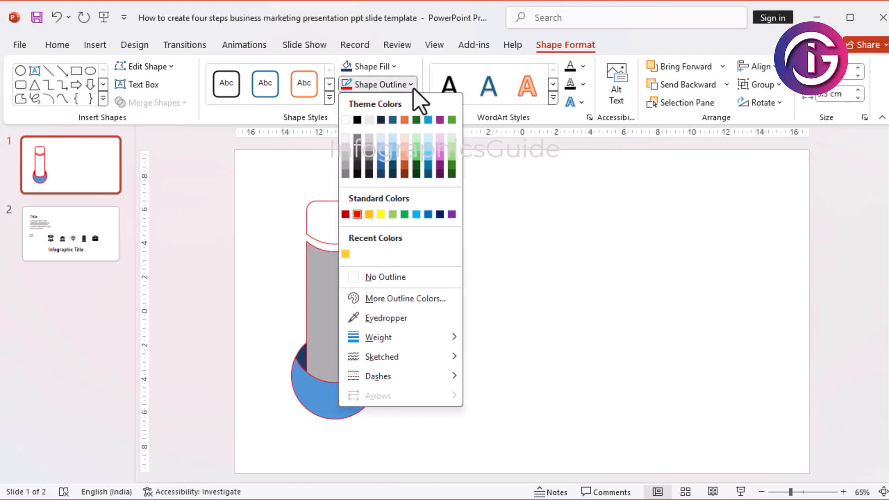
left_click(382, 157)
Step: Fill the rounded cap above the column with the dark navy theme shade
left_click(360, 205)
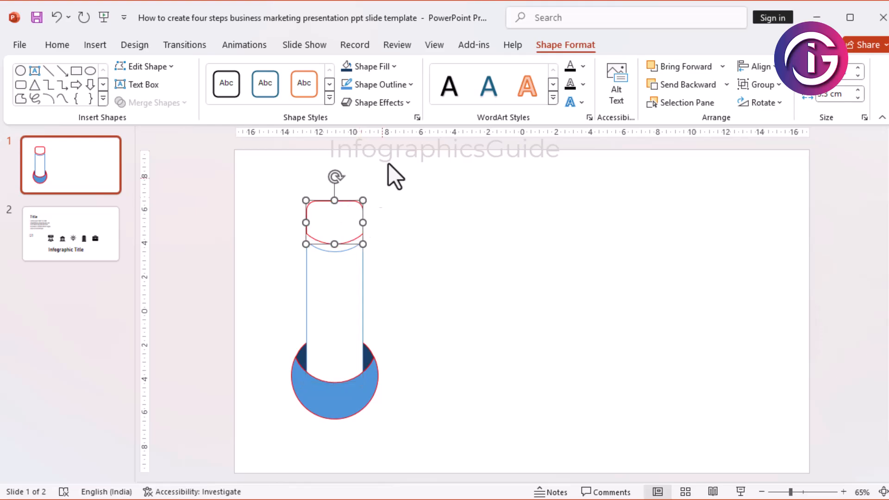
left_click(412, 86)
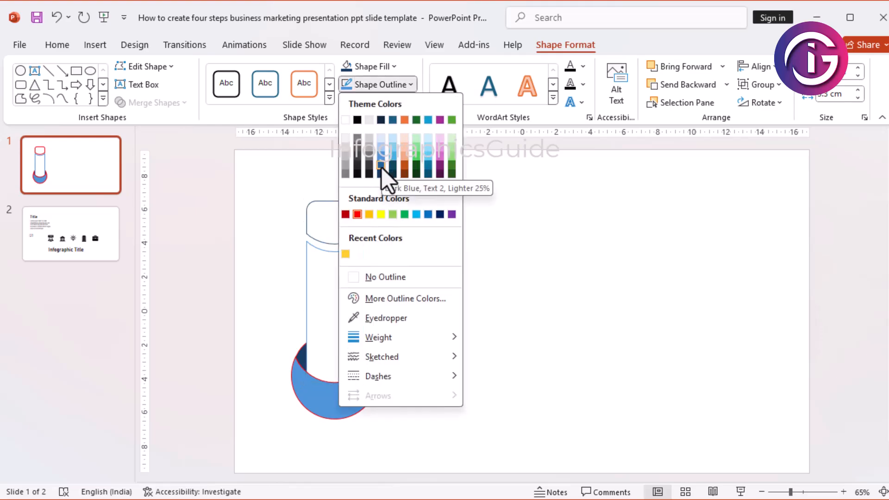
left_click(393, 66)
left_click(394, 66)
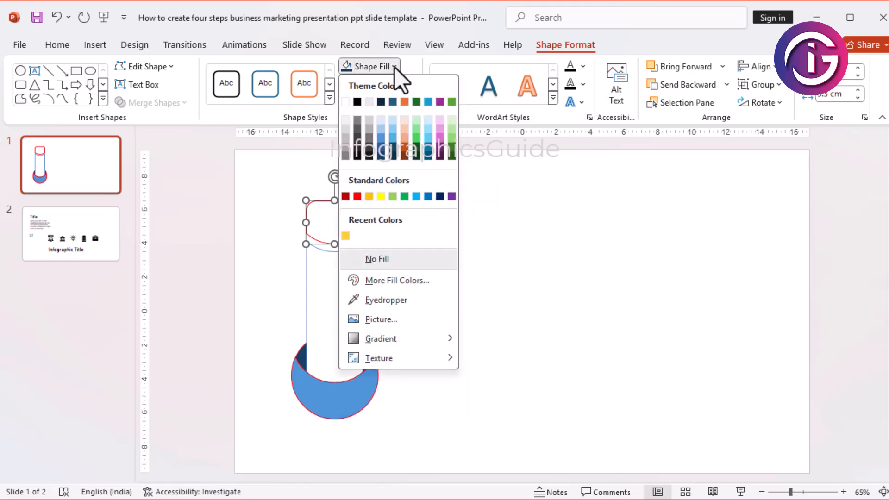
left_click(381, 156)
left_click(505, 358)
Step: Remove the outlines from the cap, the base crescent and the two small side pieces
left_click(358, 226)
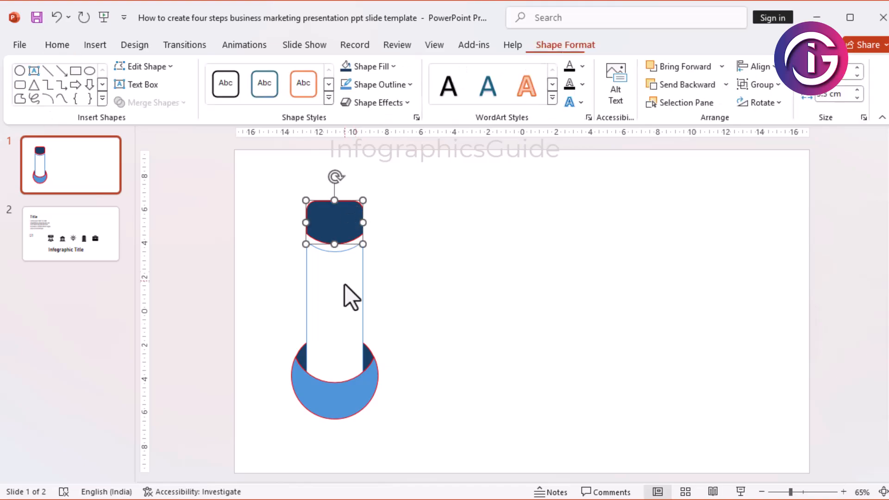
left_click(369, 401, "shift")
left_click(369, 352, "shift")
left_click(299, 354, "shift")
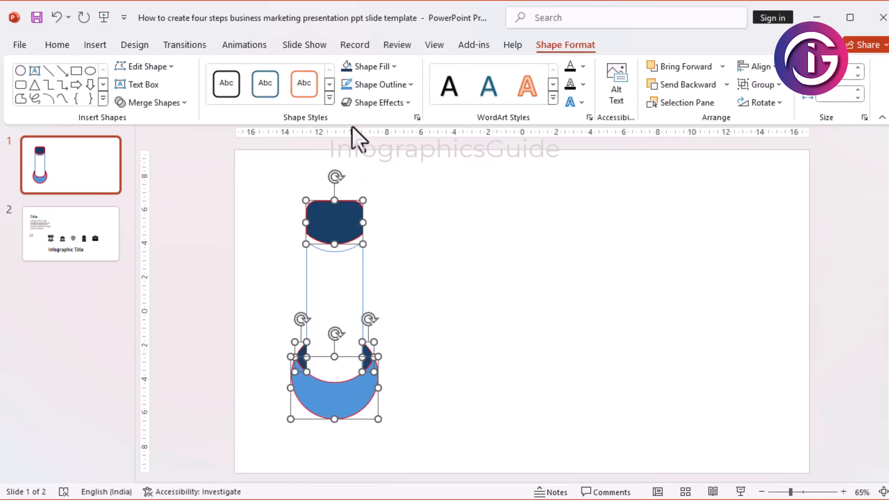
left_click(412, 86)
left_click(398, 276)
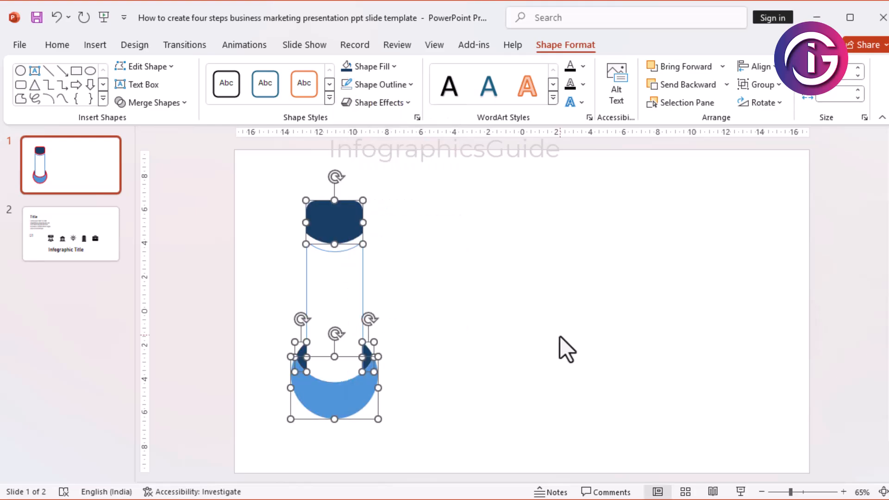
left_click(560, 336)
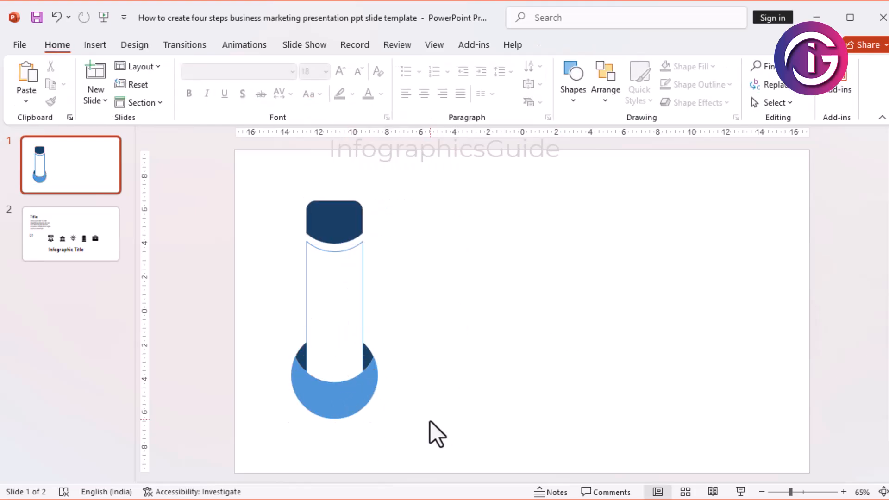
left_click(361, 306)
left_click_drag(430, 450, 273, 186)
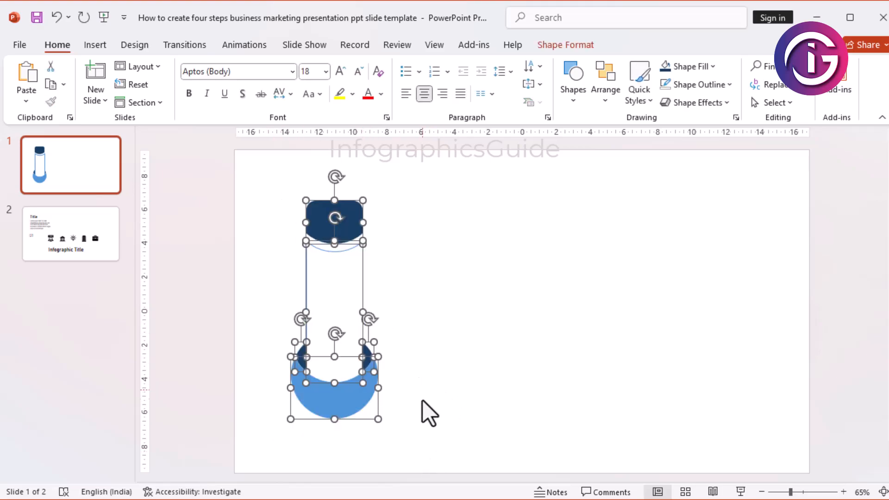
right_click(346, 287)
left_click(443, 167)
left_click_drag(440, 172, 245, 472)
left_click(473, 347)
Step: On slide 2, select the Infographic Title text together with the icons, starting with the people icon
key("Page_Down")
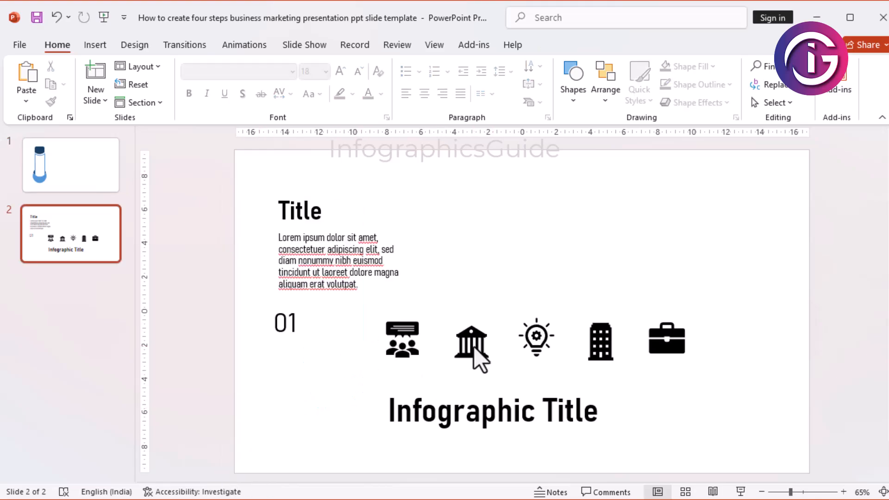
left_click(498, 422)
left_click(410, 352, "shift")
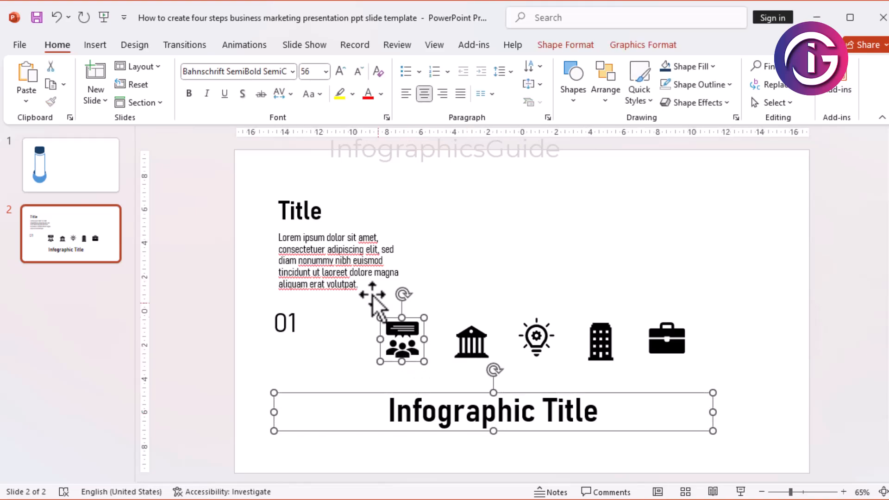